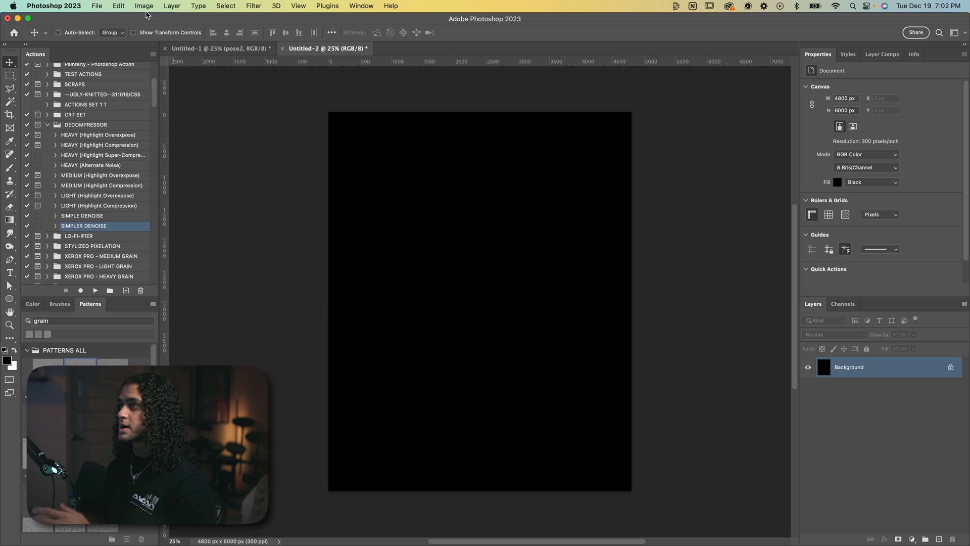
Open the Image Size settings to check the document's dimensions and resolution
{"action": "left_click", "coordinate": [145, 6]}
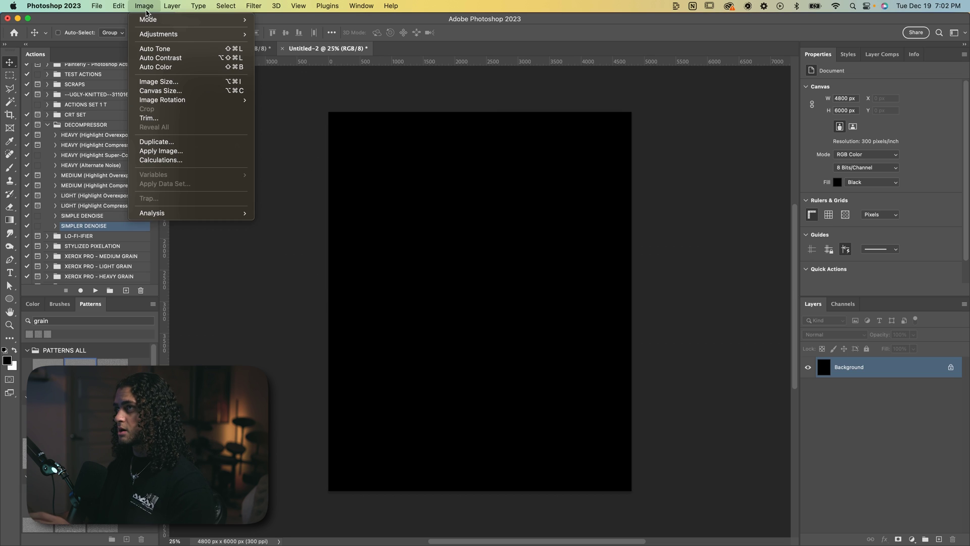
{"action": "left_click", "coordinate": [171, 82]}
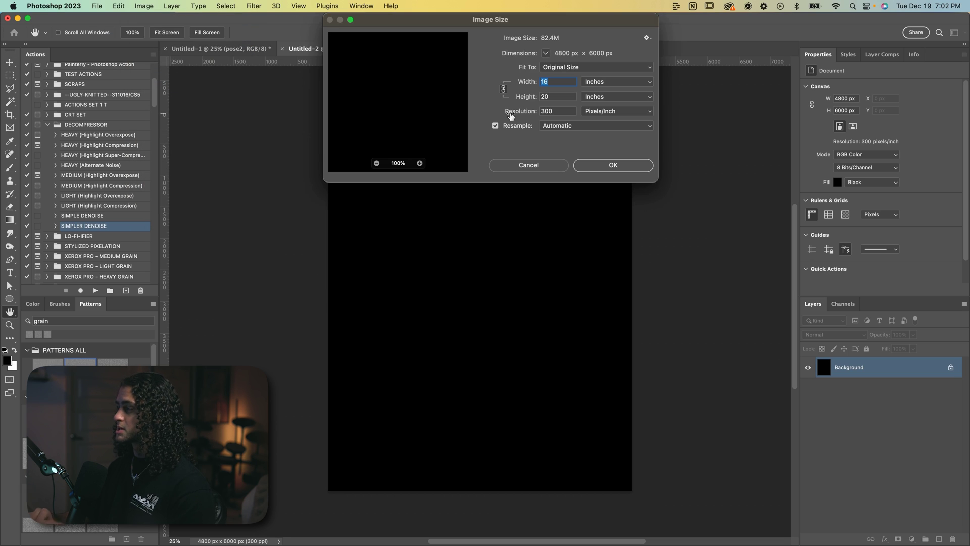
Place the seven pose screenshots, IMG_5721 through IMG_5728, from Finder's AURA BODY folder into the Photoshop document
{"action": "double_click", "coordinate": [524, 200]}
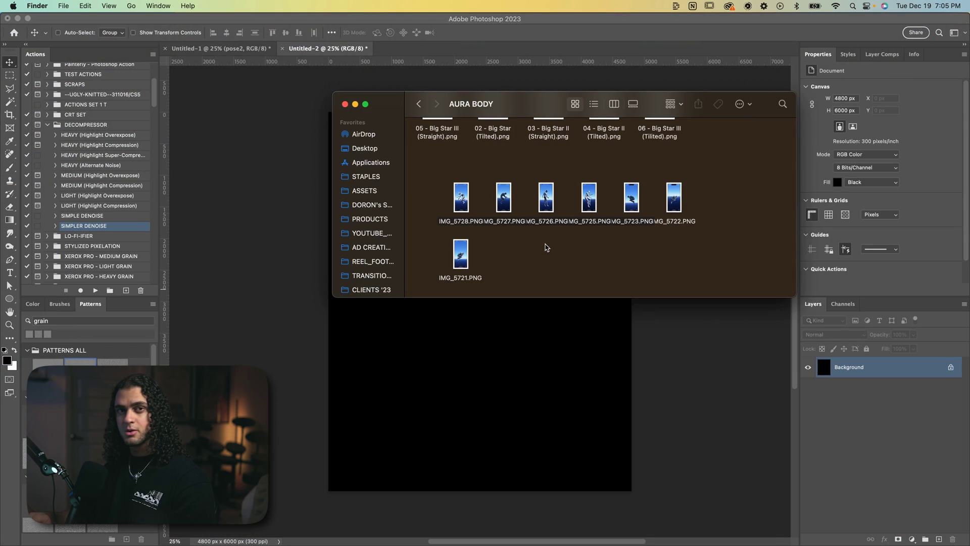
{"action": "left_click_drag", "start_coordinate": [422, 181], "coordinate": [700, 279]}
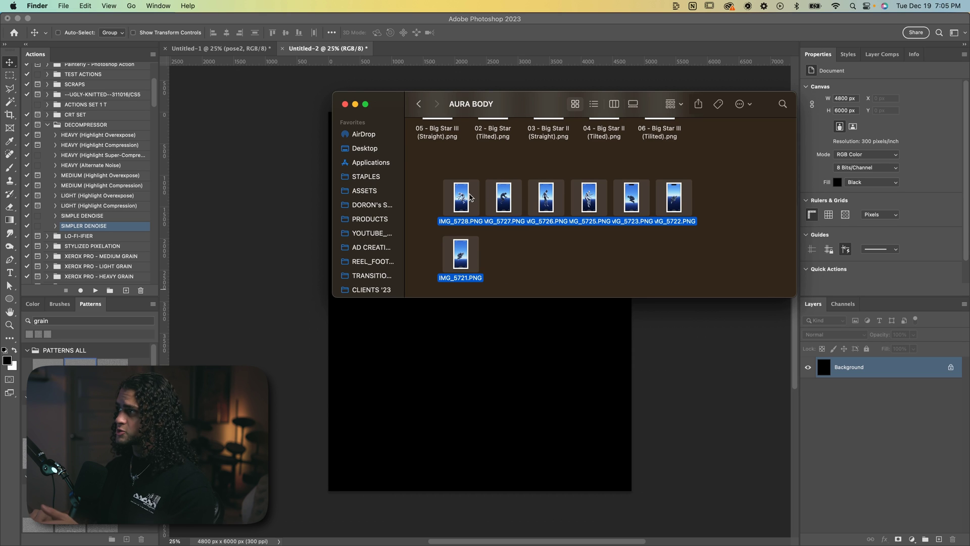
{"action": "left_click_drag", "start_coordinate": [456, 192], "coordinate": [437, 334]}
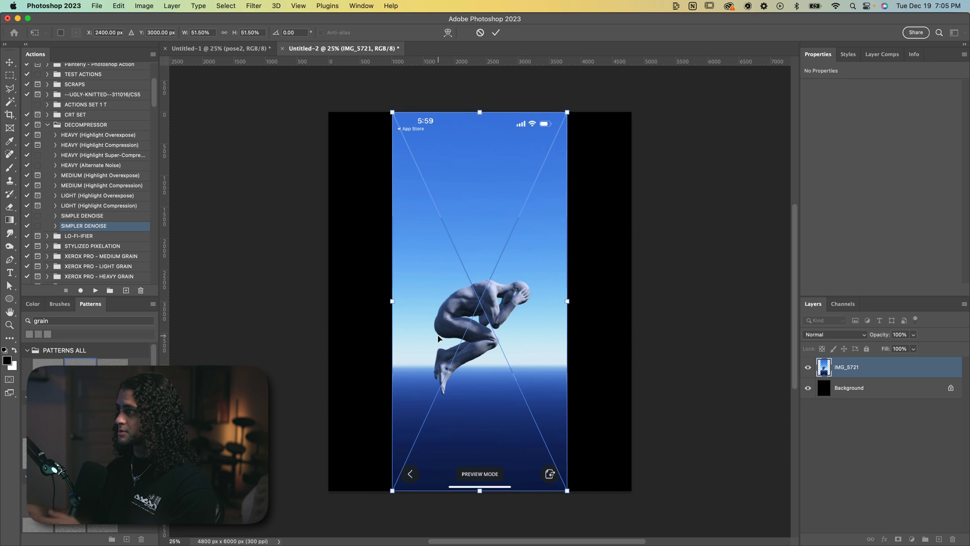
{"action": "key", "text": "Return"}
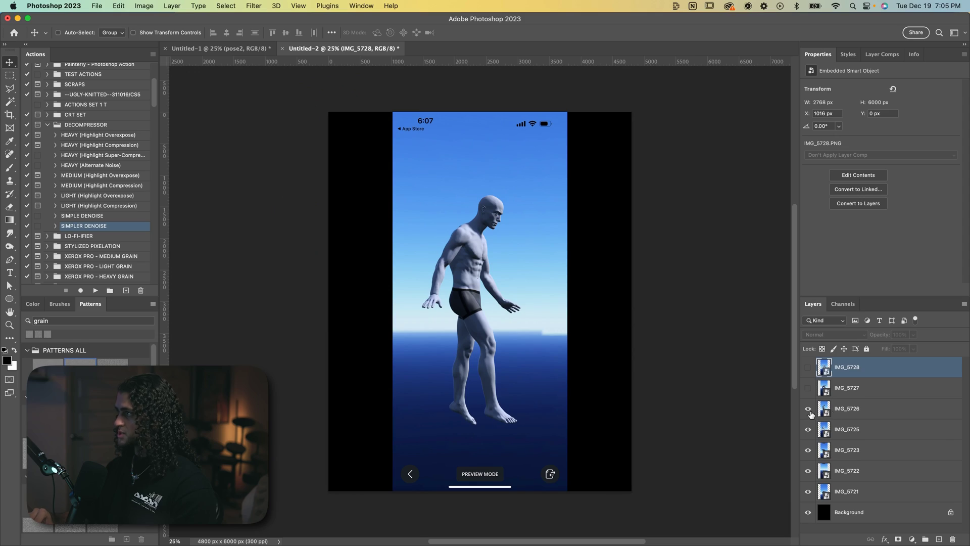
Hide the pose layers one by one to compare them, moving IMG_5726 and IMG_5722 to the top of the layer stack
{"action": "left_click", "coordinate": [855, 415]}
{"action": "left_click_drag", "start_coordinate": [846, 408], "coordinate": [846, 364]}
{"action": "left_click", "coordinate": [807, 367]}
{"action": "left_click", "coordinate": [831, 426]}
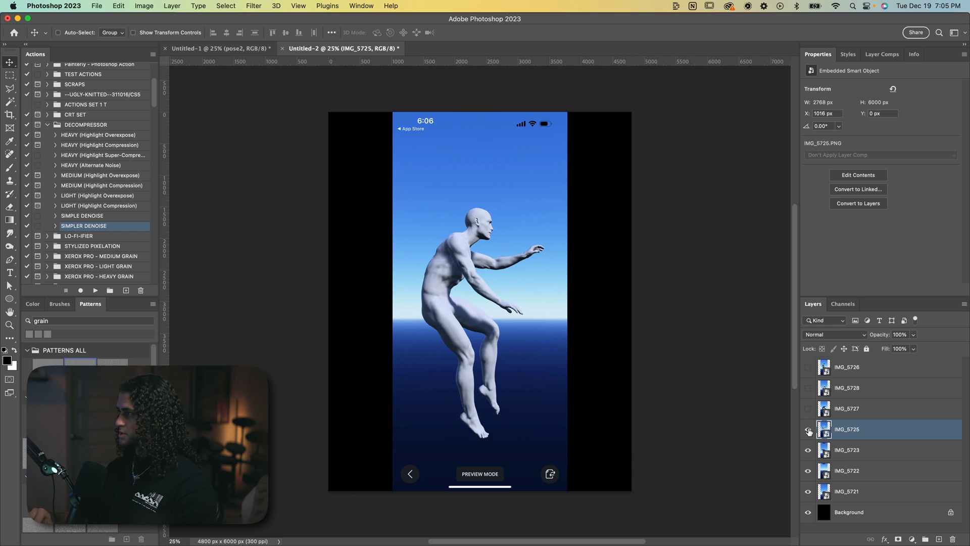
{"action": "left_click", "coordinate": [807, 430]}
{"action": "left_click", "coordinate": [808, 451]}
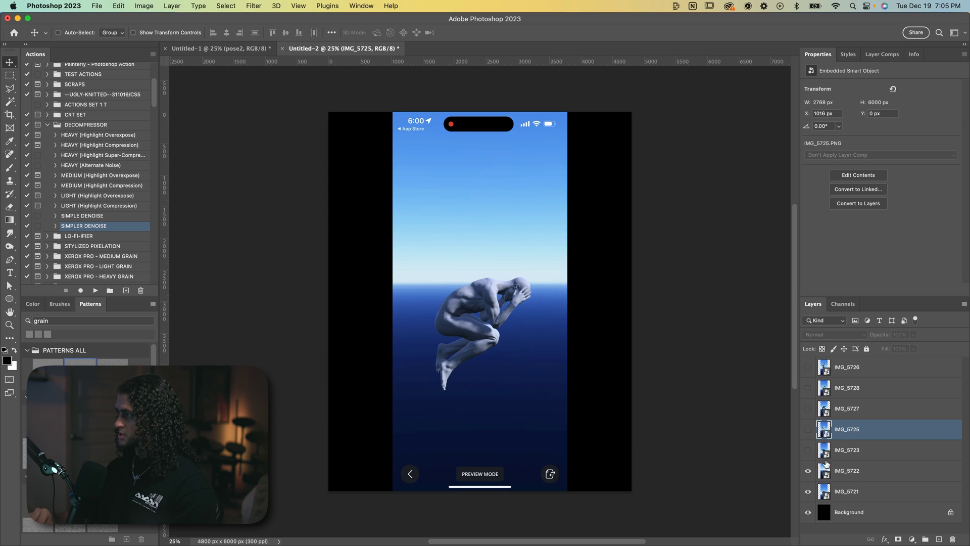
{"action": "left_click_drag", "start_coordinate": [853, 474], "coordinate": [828, 369]}
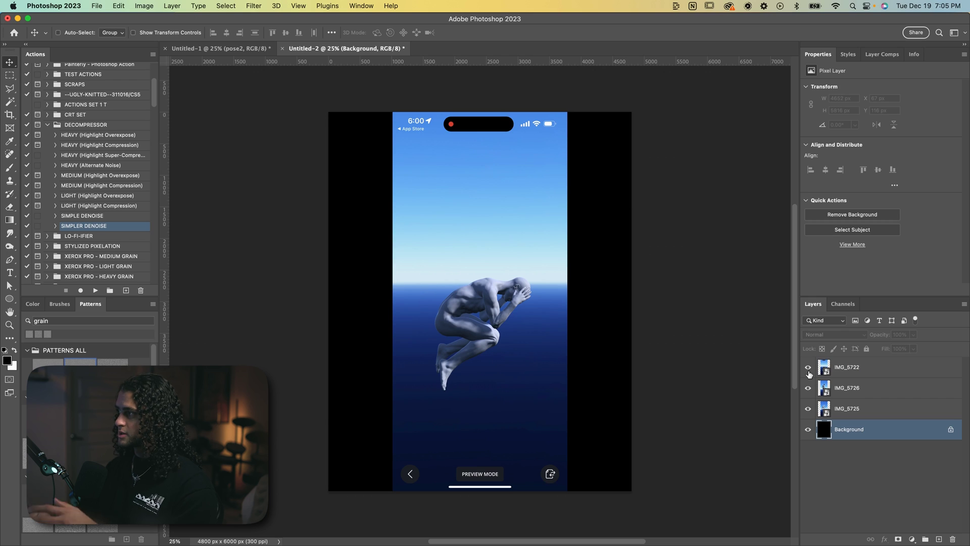
Hide the IMG_5722 and IMG_5726 layers and select the IMG_5725 layer
{"action": "left_click", "coordinate": [807, 368]}
{"action": "left_click", "coordinate": [808, 388]}
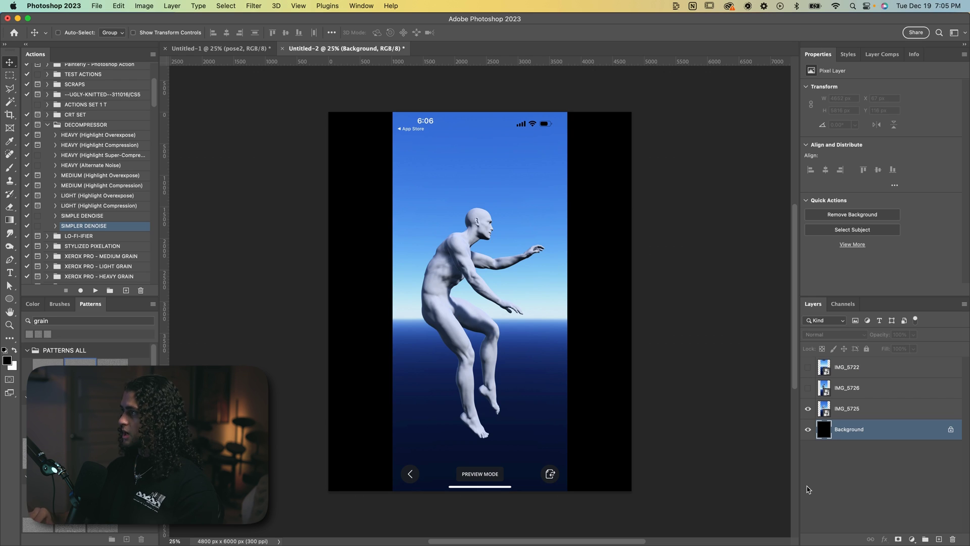
{"action": "left_click", "coordinate": [859, 411]}
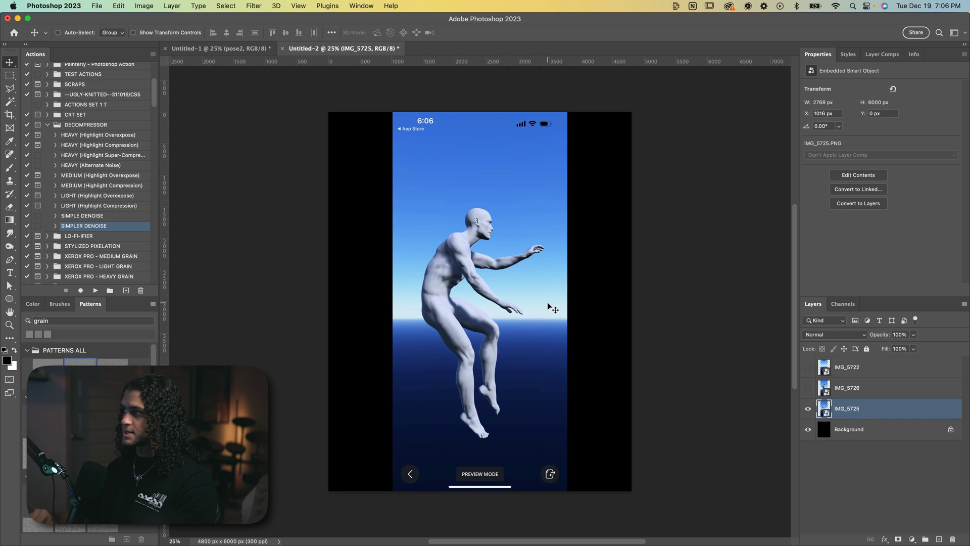
{"action": "left_click", "coordinate": [11, 103]}
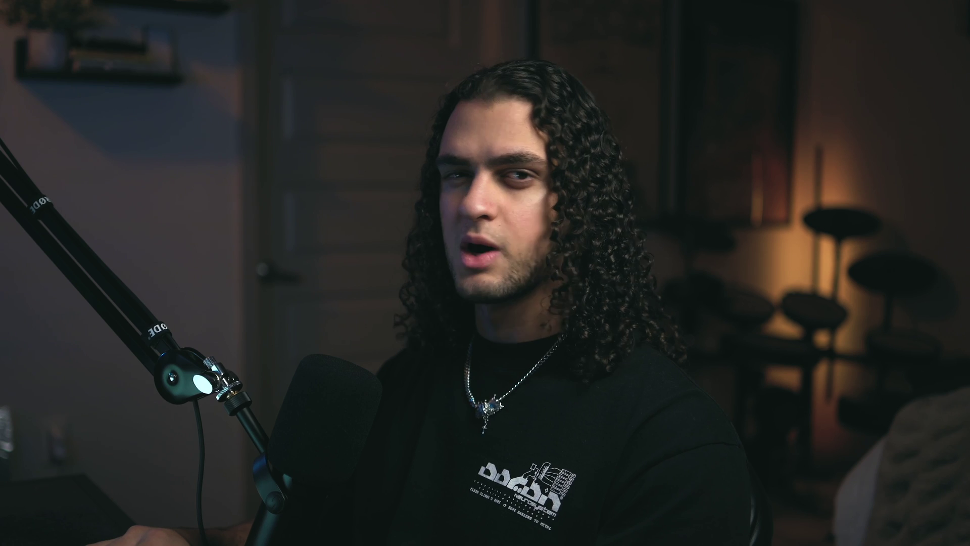
Examine the image quality of the figure on the IMG_5725 layer up close
{"action": "key", "text": "v"}
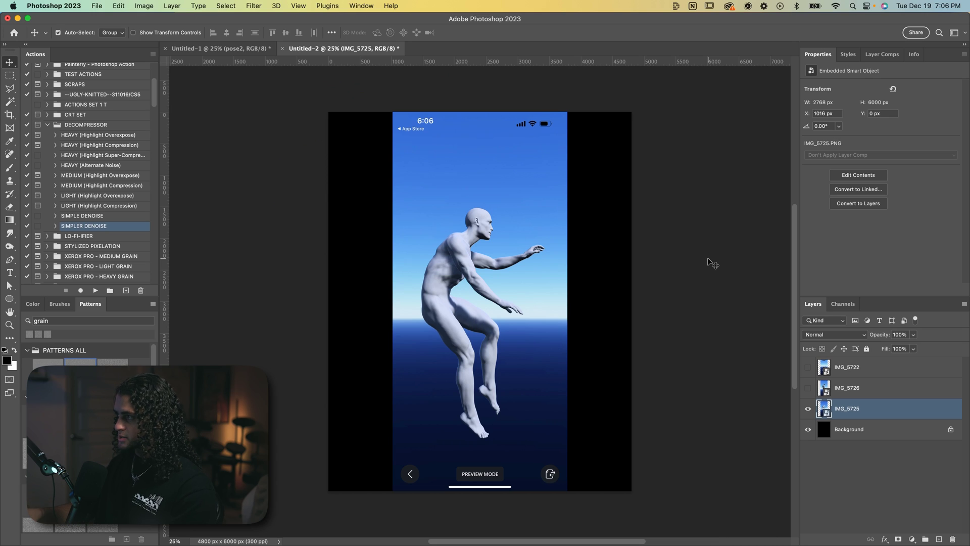
{"action": "key", "text": "super+plus"}
{"action": "key", "text": "super+plus"}
{"action": "key", "text": "super+plus"}
{"action": "key", "text": "super+plus"}
{"action": "key", "text": "super+plus"}
{"action": "key", "text": "super+plus"}
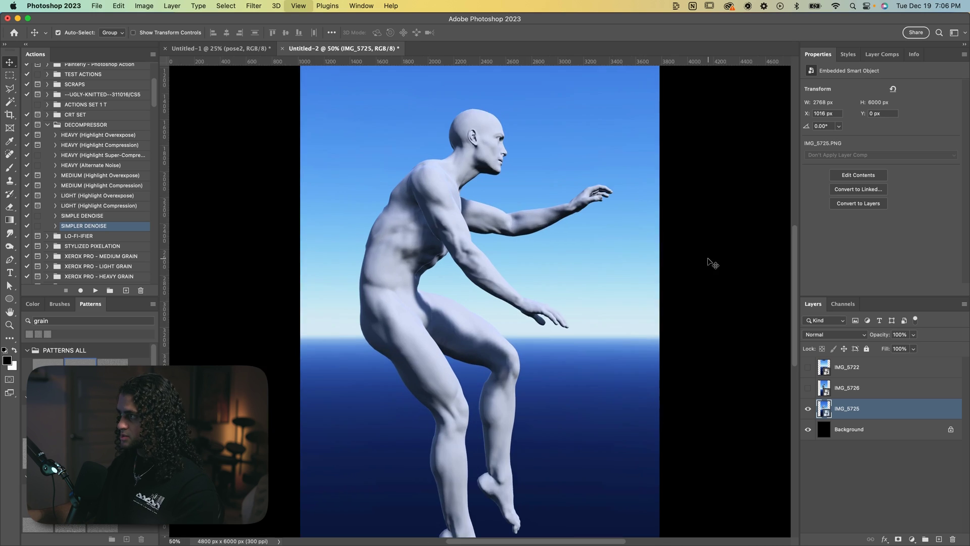
{"action": "key", "text": "super+minus"}
{"action": "key", "text": "super+minus"}
{"action": "key", "text": "super+minus"}
{"action": "key", "text": "super+minus"}
{"action": "key", "text": "super+minus"}
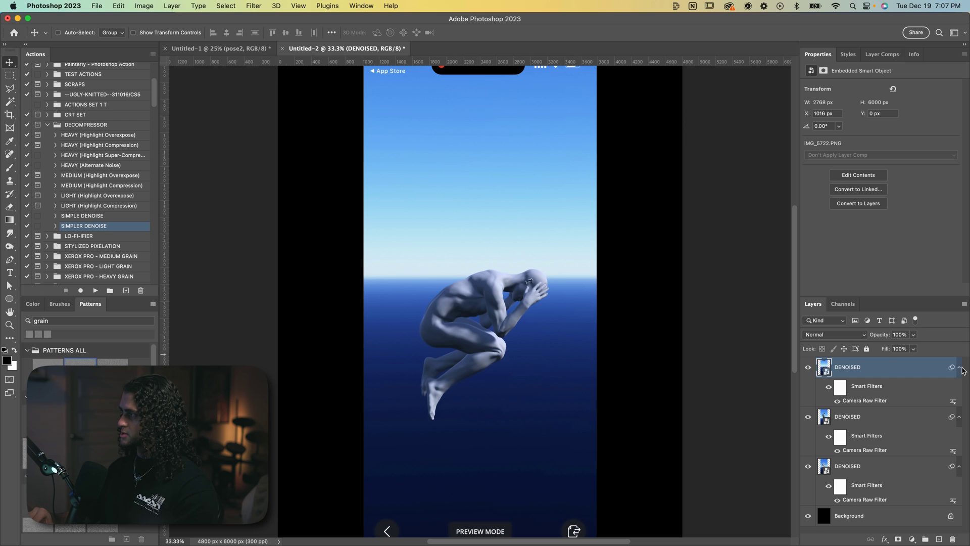
Collapse the smart filters of the upper two DENOISED layers and hide both layers
{"action": "left_click", "coordinate": [959, 367]}
{"action": "left_click", "coordinate": [959, 388]}
{"action": "left_click", "coordinate": [808, 367]}
{"action": "left_click", "coordinate": [808, 388]}
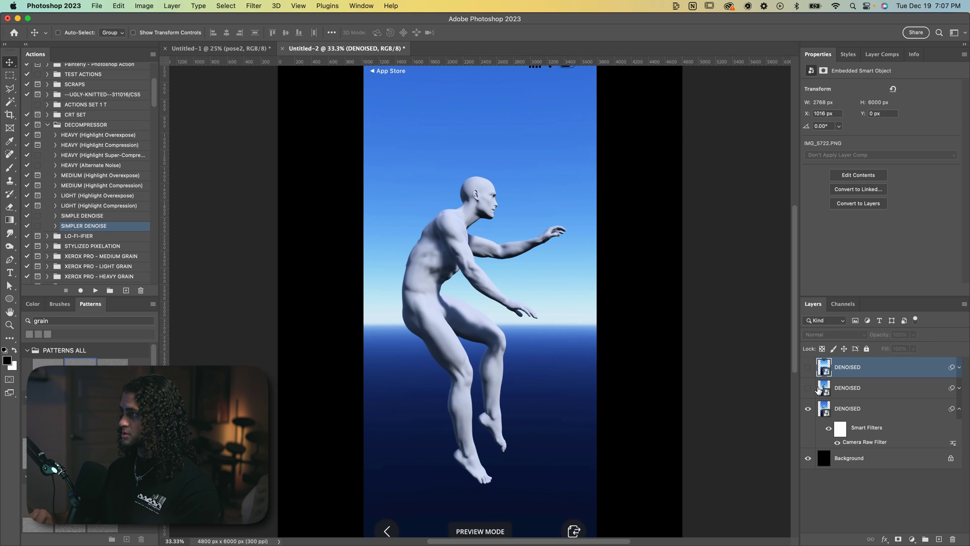
Select the figure on the lowest DENOISED layer as the subject and mask the layer with that selection
{"action": "left_click", "coordinate": [829, 409]}
{"action": "key", "text": "w"}
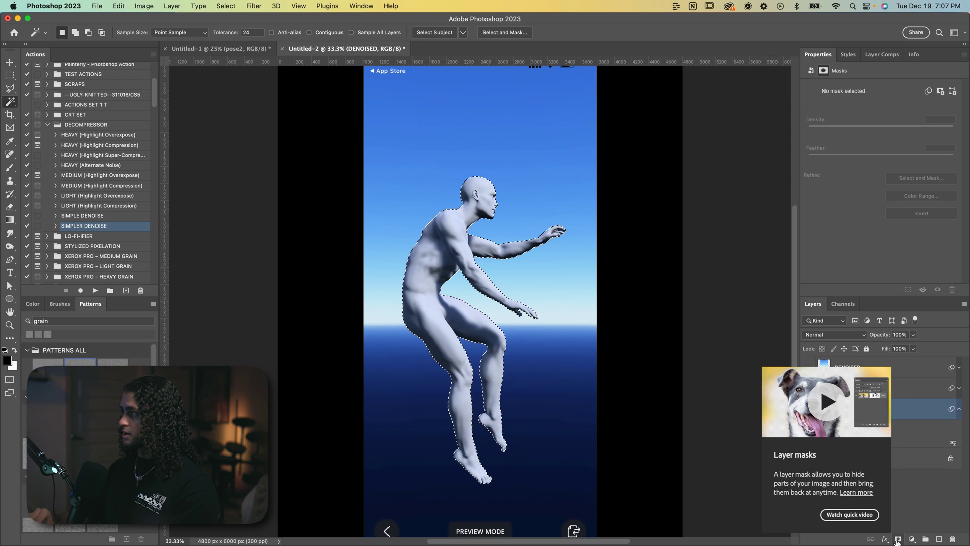
{"action": "left_click", "coordinate": [897, 539]}
Show the middle DENOISED layer instead of the lowest one and mask it to its walking figure with Select Subject
{"action": "left_click", "coordinate": [807, 408]}
{"action": "left_click", "coordinate": [808, 387]}
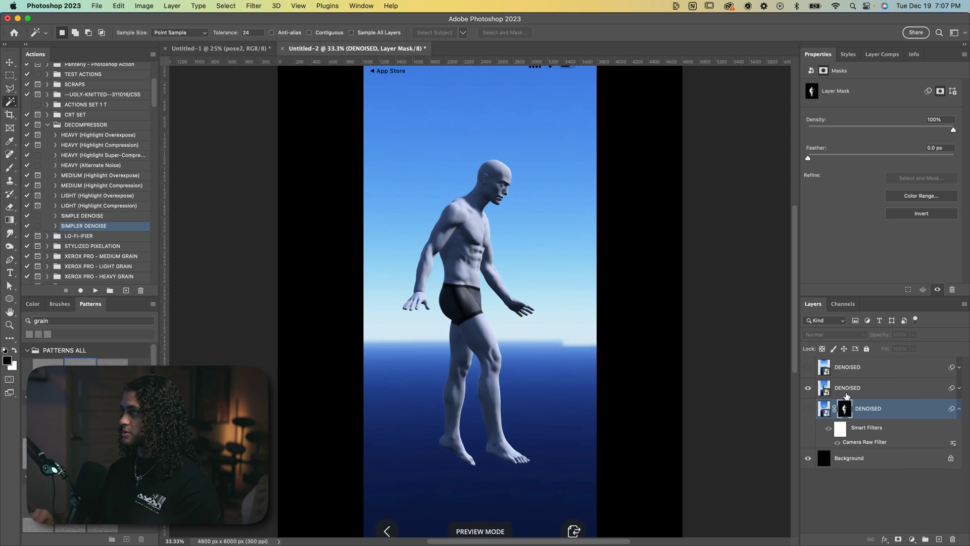
{"action": "left_click", "coordinate": [847, 388]}
{"action": "left_click", "coordinate": [435, 32]}
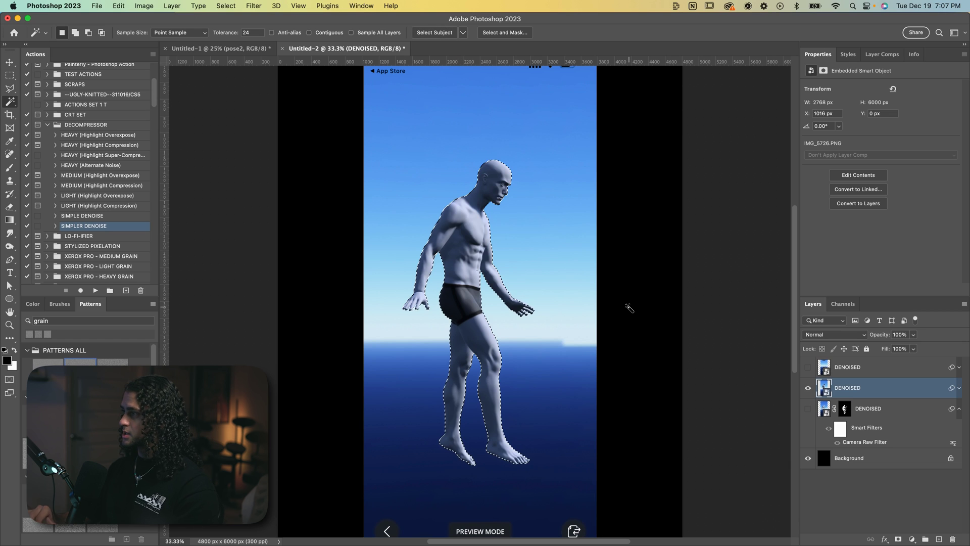
{"action": "left_click", "coordinate": [897, 539]}
Hide the middle DENOISED layer, then show and select the uppermost DENOISED layer with the crouching figure
{"action": "left_click", "coordinate": [808, 388]}
{"action": "left_click", "coordinate": [808, 367]}
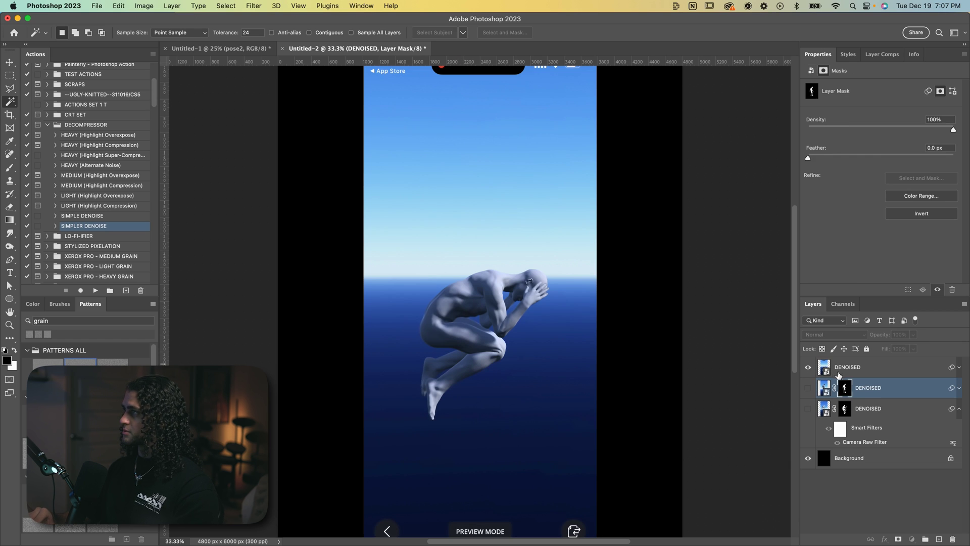
{"action": "left_click", "coordinate": [847, 367]}
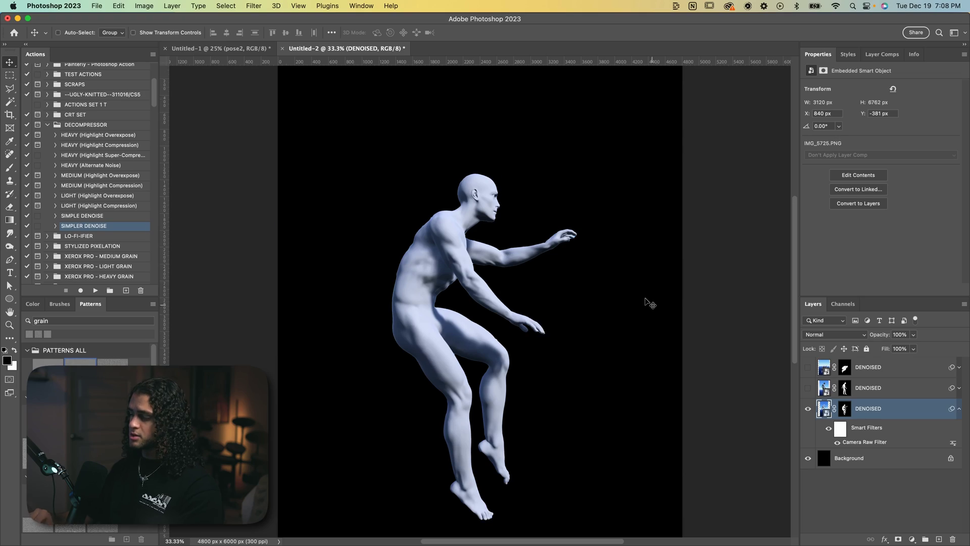
Inspect the cutout edges around the lowest DENOISED layer's figure up close and select its layer mask
{"action": "key", "text": "super+plus"}
{"action": "key", "text": "super+plus"}
{"action": "key", "text": "super+plus"}
{"action": "scroll", "coordinate": [604, 266], "scroll_direction": "up", "scroll_amount": 5}
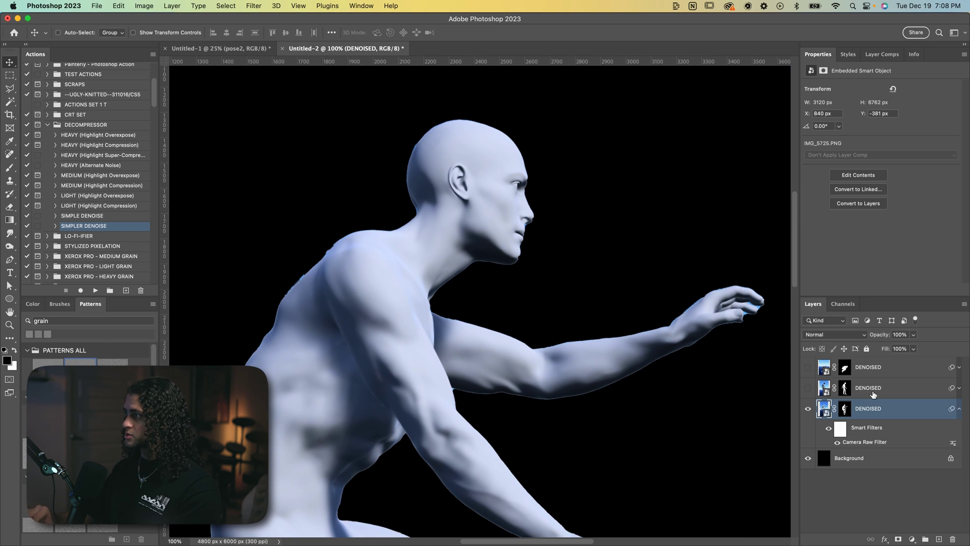
{"action": "left_click", "coordinate": [845, 408]}
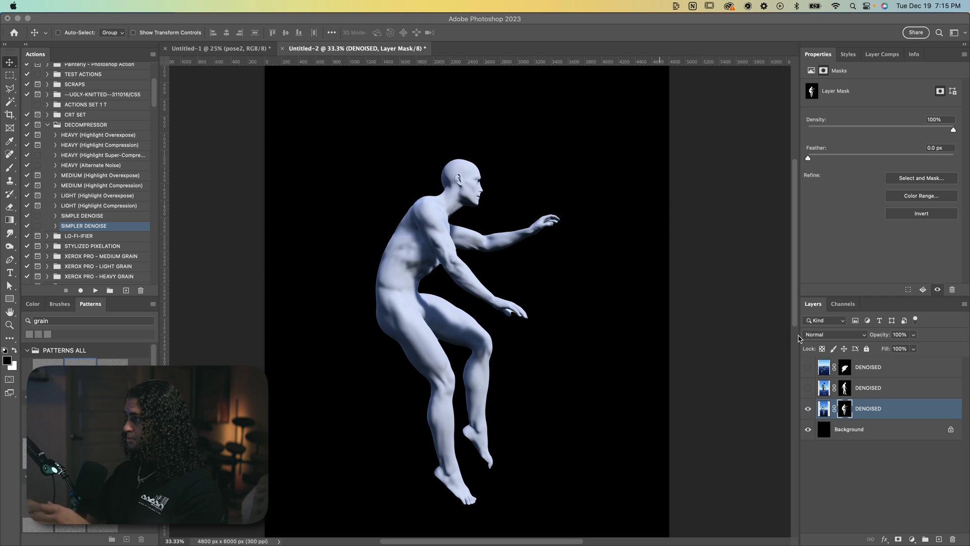
Hide the lowest DENOISED layer and group the three masked figure layers as POSES
{"action": "left_click", "coordinate": [811, 412]}
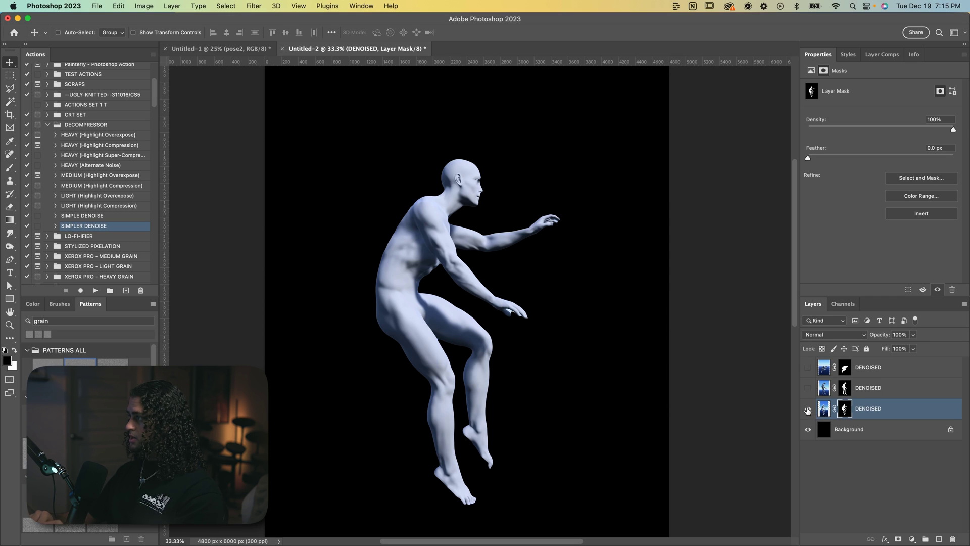
{"action": "left_click", "coordinate": [807, 410]}
{"action": "left_click", "coordinate": [862, 376], "text": "shift"}
{"action": "key", "text": "ctrl+g"}
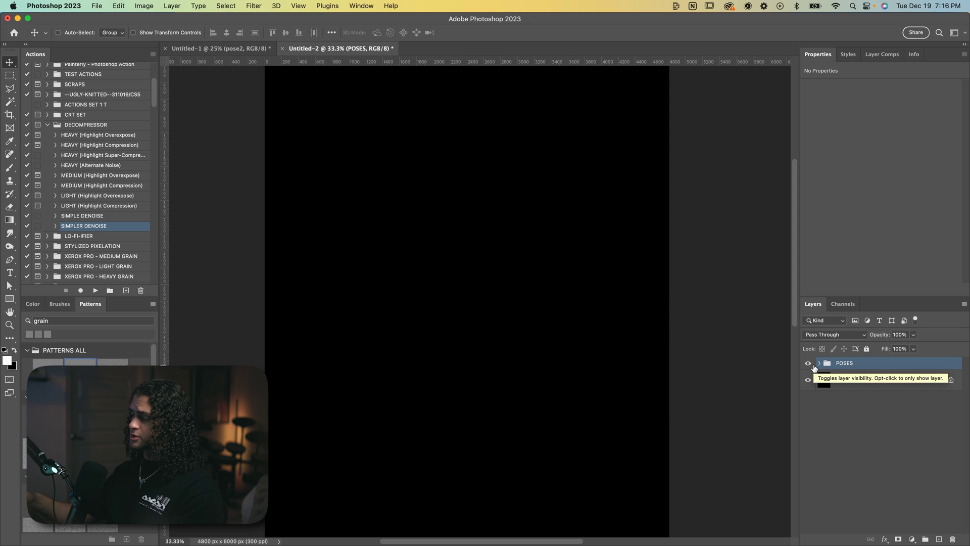
Draw a circle about 2600 px in diameter near the middle of the canvas and fill it with white
{"action": "left_click_drag", "start_coordinate": [9, 298], "coordinate": [29, 313]}
{"action": "left_click_drag", "start_coordinate": [362, 215], "coordinate": [663, 434]}
{"action": "key", "text": "v"}
{"action": "left_click_drag", "start_coordinate": [539, 356], "coordinate": [536, 351]}
{"action": "key", "text": "x"}
{"action": "key", "text": "super+BackSpace"}
Convert the Ellipse 1 layer to a smart object and set its fill to 0%
{"action": "right_click", "coordinate": [887, 362]}
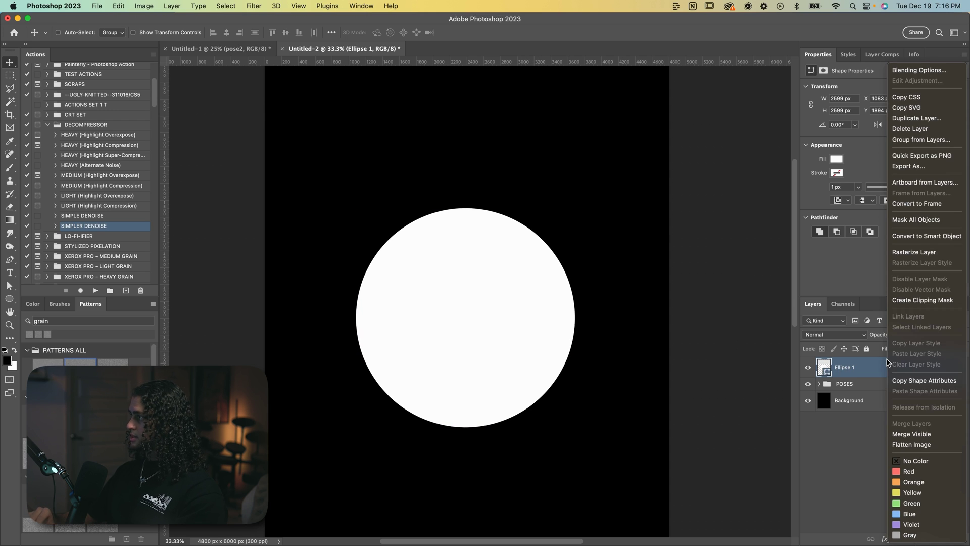
{"action": "left_click", "coordinate": [921, 236]}
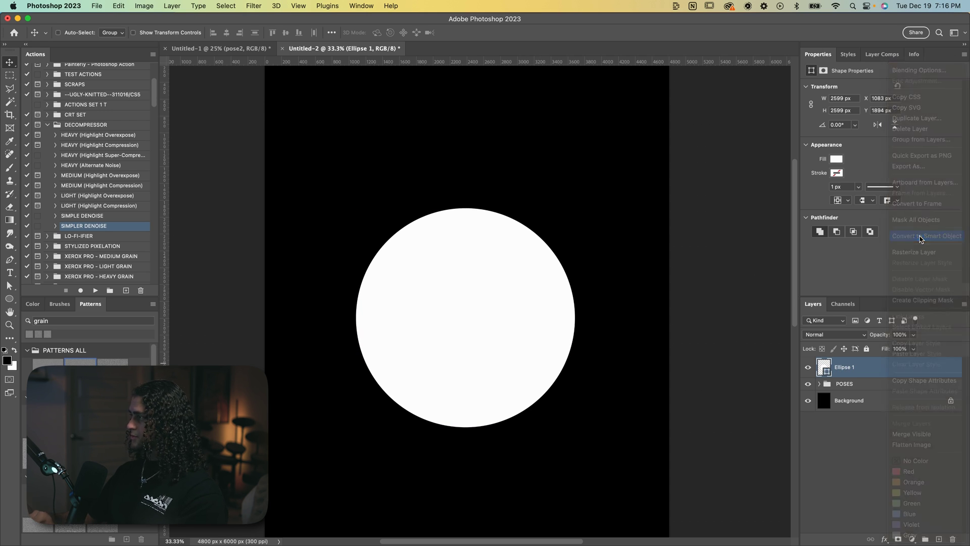
{"action": "left_click", "coordinate": [913, 350]}
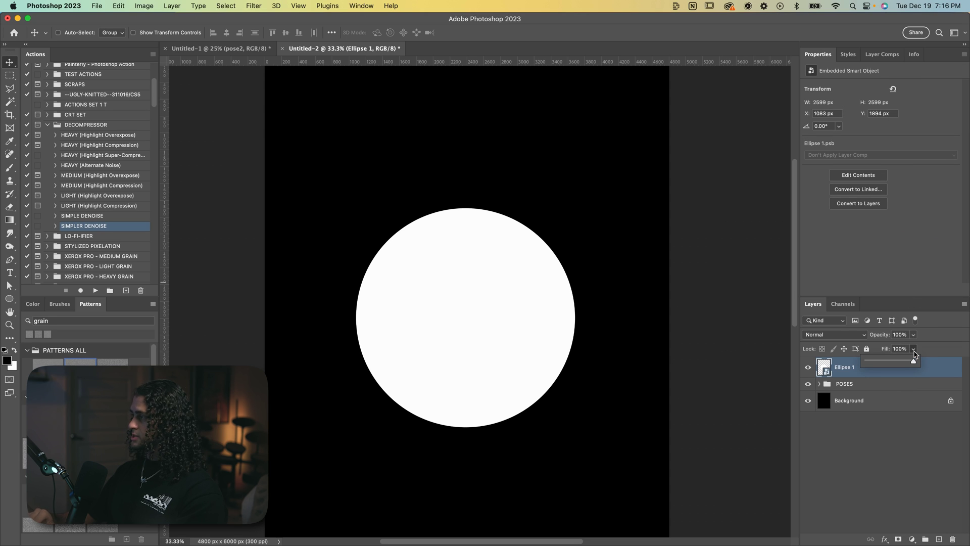
{"action": "left_click_drag", "start_coordinate": [914, 360], "coordinate": [898, 363]}
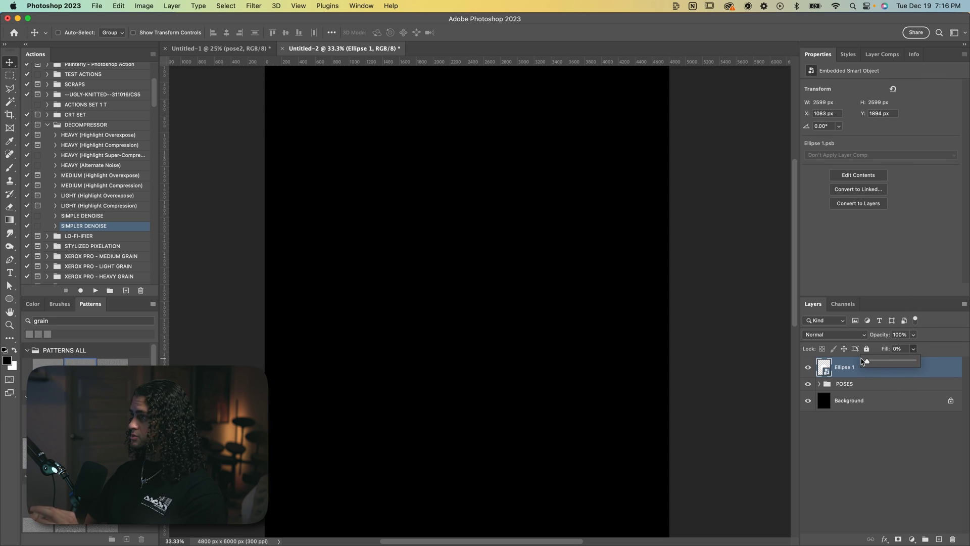
Give Ellipse 1 a white Normal inner shadow with 76% opacity, 29° angle, 28 px distance, 39% choke and 150 px size
{"action": "double_click", "coordinate": [889, 369]}
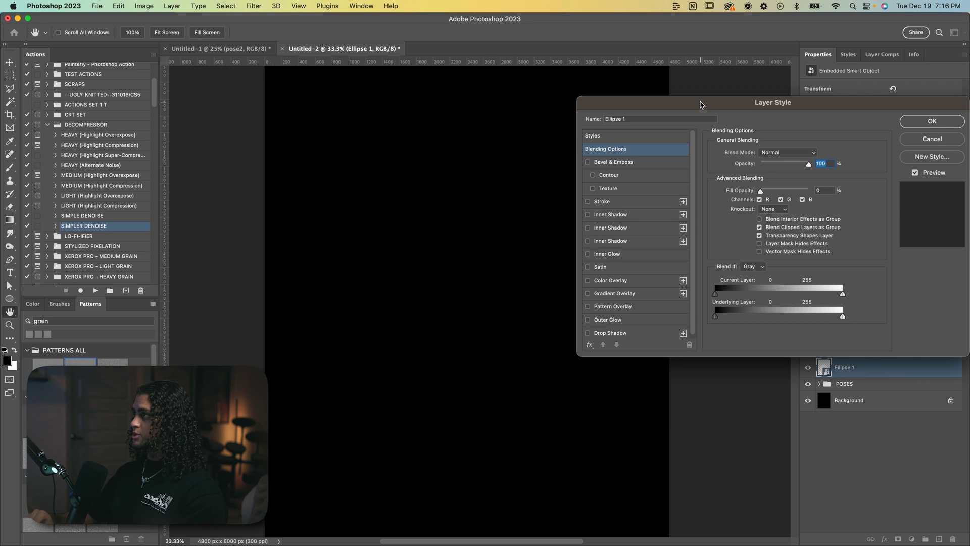
{"action": "left_click_drag", "start_coordinate": [700, 105], "coordinate": [644, 116]}
{"action": "left_click", "coordinate": [568, 228]}
{"action": "left_click", "coordinate": [530, 226]}
{"action": "left_click", "coordinate": [530, 226]}
{"action": "left_click", "coordinate": [530, 239]}
{"action": "left_click", "coordinate": [530, 253]}
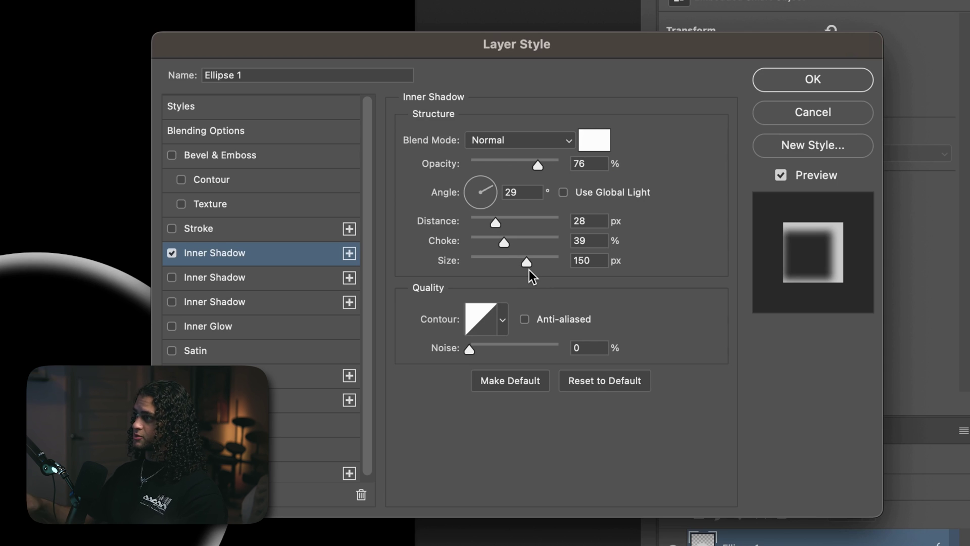
Add a second inner shadow (opacity 55%, 29°, distance 299 px, choke 40%, size 250 px) and a third (59%, 117°, 191 px, choke 0%, size 240 px)
{"action": "left_click", "coordinate": [287, 279]}
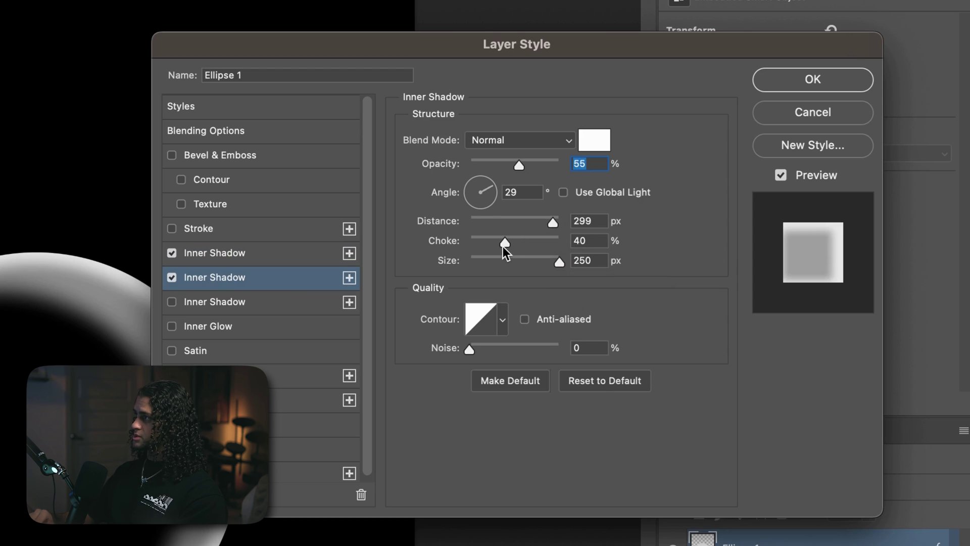
{"action": "left_click", "coordinate": [260, 299]}
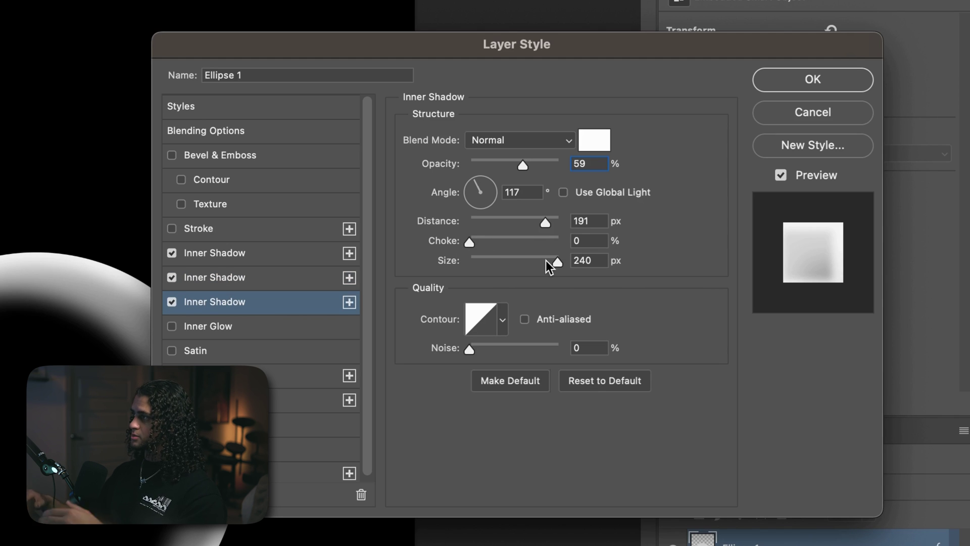
{"action": "left_click", "coordinate": [263, 260]}
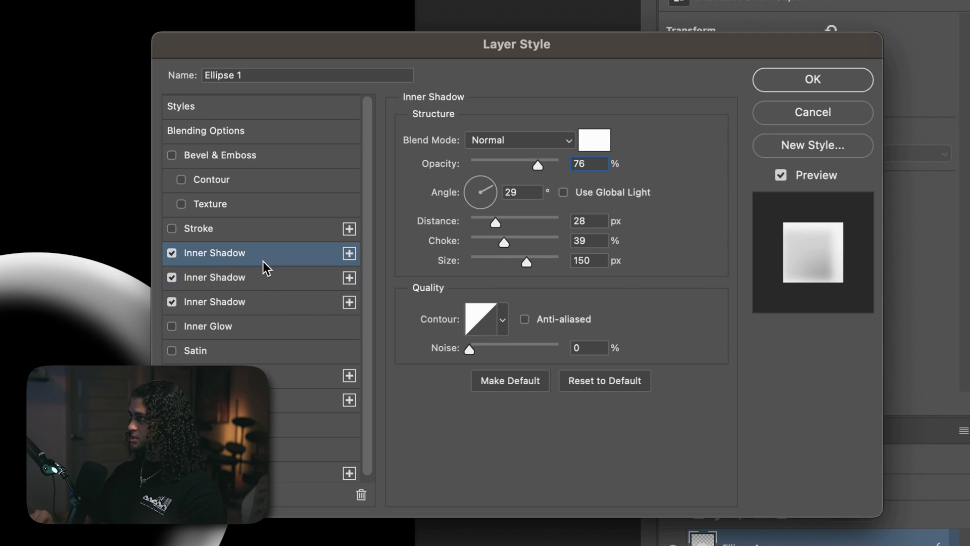
{"action": "left_click", "coordinate": [254, 282]}
{"action": "left_click", "coordinate": [256, 300]}
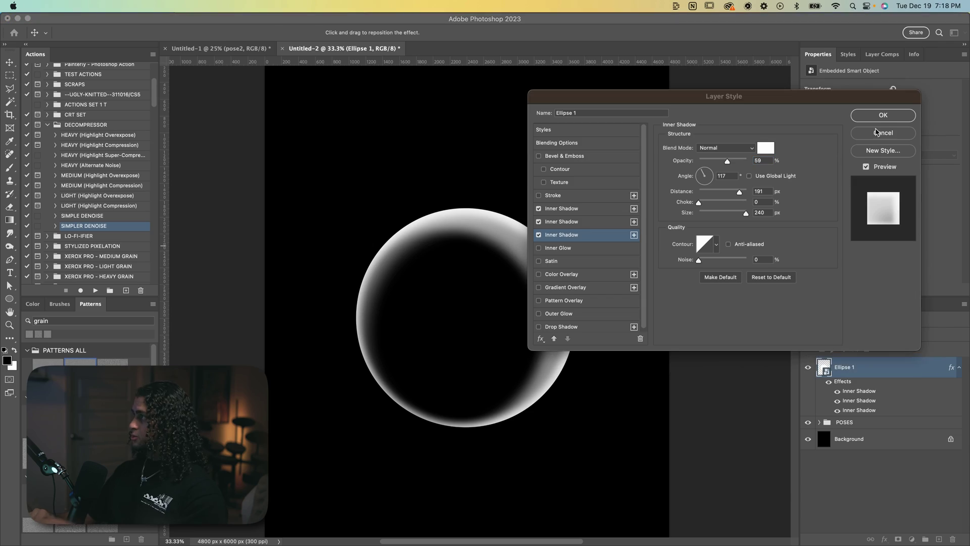
{"action": "key", "text": "Return"}
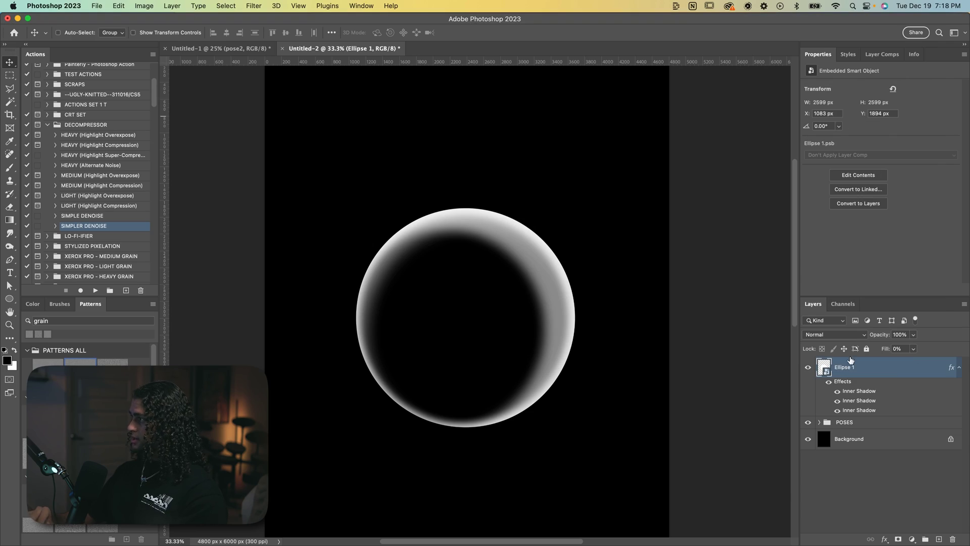
Move the Ellipse 1 layer beneath the POSES group and show only the bottom DENOISED pose in that group
{"action": "left_click", "coordinate": [960, 368]}
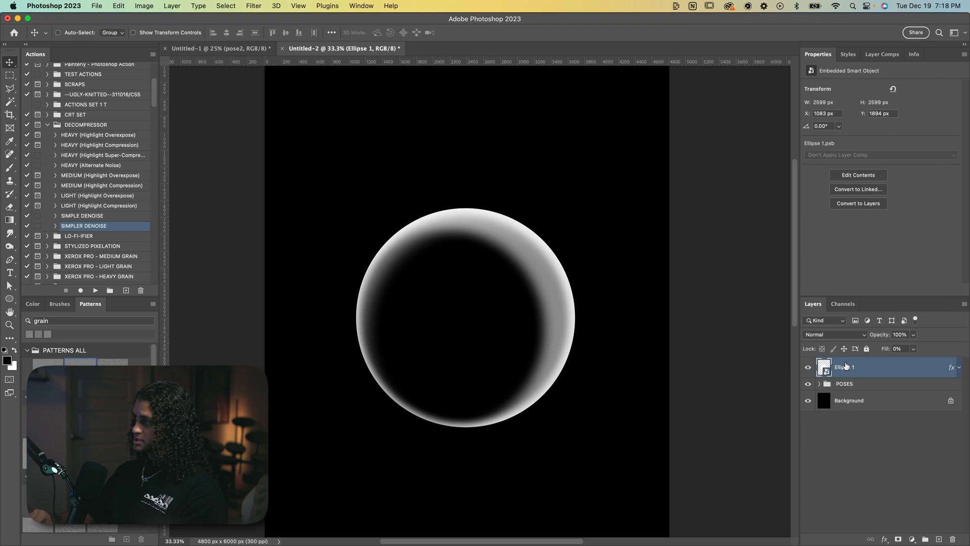
{"action": "left_click_drag", "start_coordinate": [855, 370], "coordinate": [854, 395]}
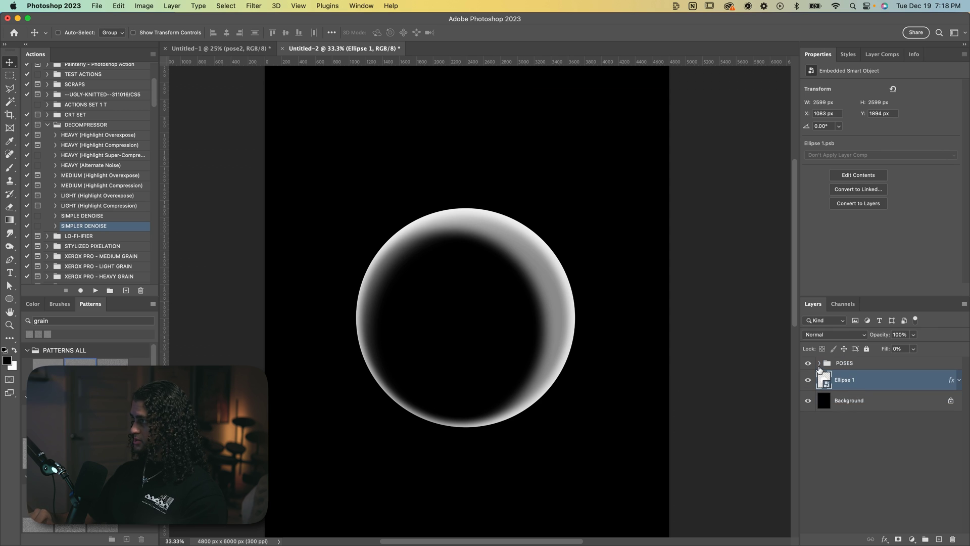
{"action": "left_click", "coordinate": [819, 364]}
{"action": "left_click", "coordinate": [808, 379]}
{"action": "left_click", "coordinate": [808, 379]}
{"action": "left_click", "coordinate": [808, 400]}
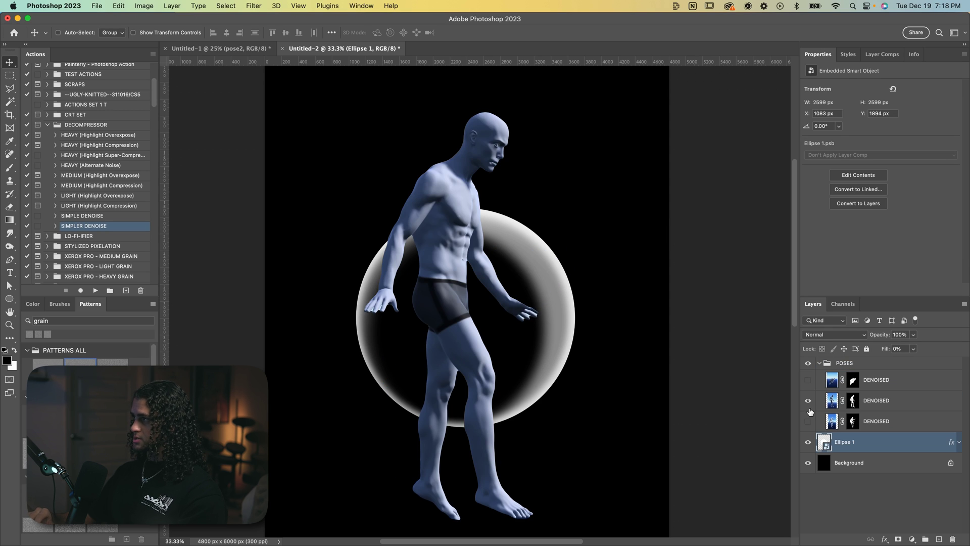
{"action": "left_click", "coordinate": [808, 403]}
{"action": "left_click", "coordinate": [808, 420]}
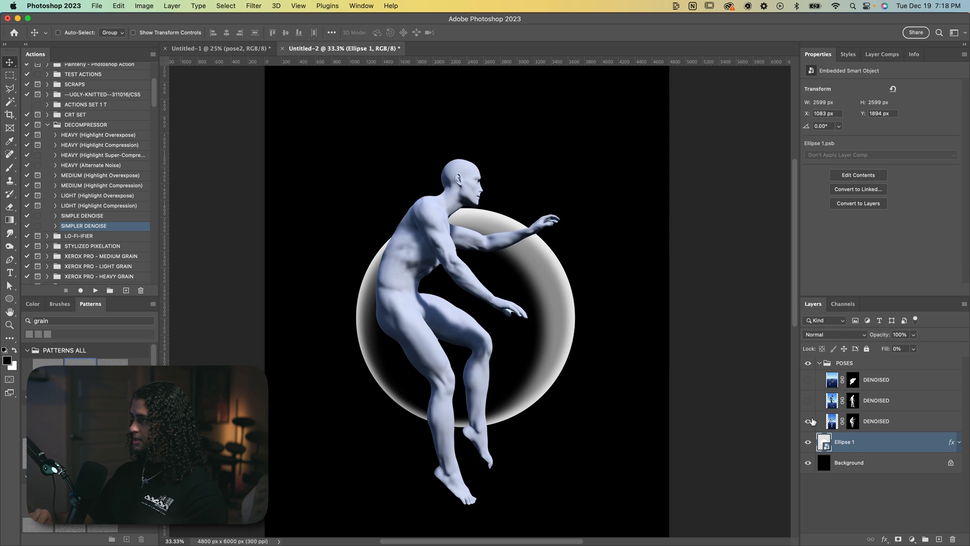
Reposition and rotate the bottom DENOISED pose counterclockwise so the figure leans back across the orb, and collapse the POSES group
{"action": "left_click", "coordinate": [874, 421]}
{"action": "left_click_drag", "start_coordinate": [526, 317], "coordinate": [552, 307]}
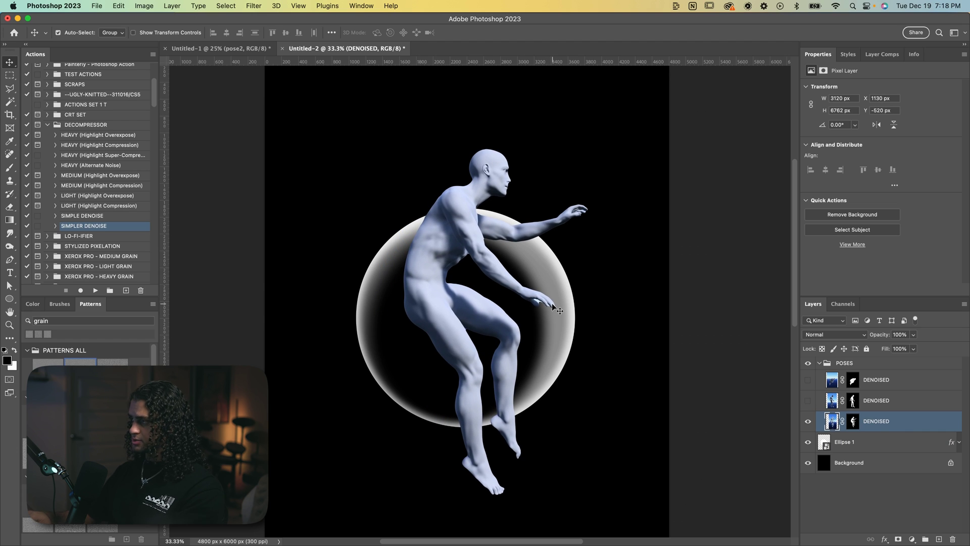
{"action": "key", "text": "super+t"}
{"action": "left_click_drag", "start_coordinate": [629, 289], "coordinate": [627, 246]}
{"action": "left_click_drag", "start_coordinate": [587, 303], "coordinate": [566, 286]}
{"action": "left_click_drag", "start_coordinate": [611, 225], "coordinate": [582, 210]}
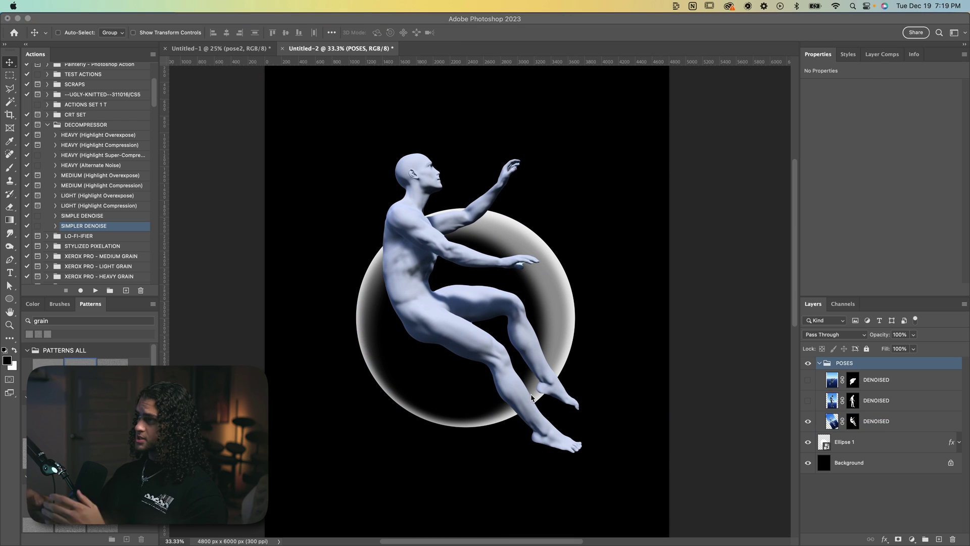
{"action": "left_click", "coordinate": [819, 364]}
{"action": "left_click", "coordinate": [820, 364]}
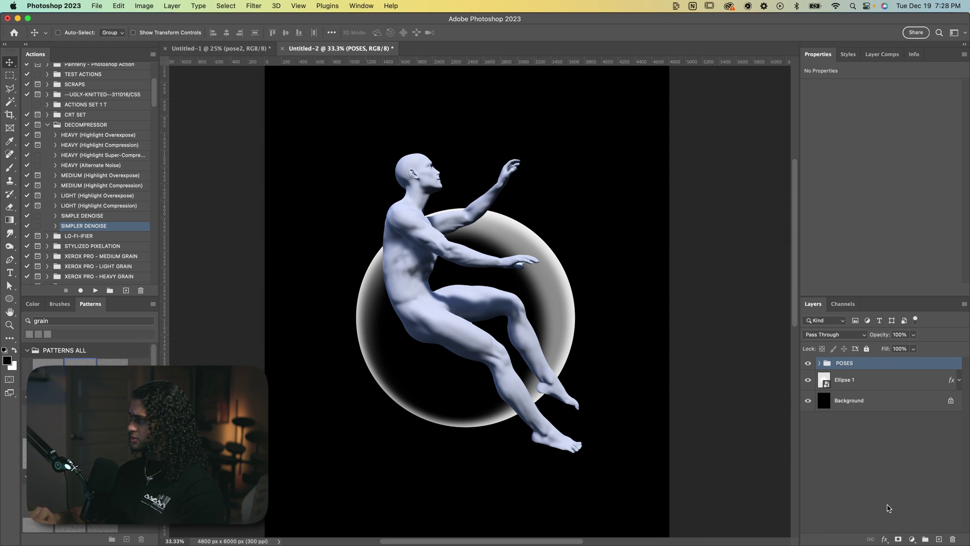
Add a Levels adjustment above the POSES group and a Hue/Saturation adjustment over it with saturation at -100
{"action": "left_click", "coordinate": [913, 539]}
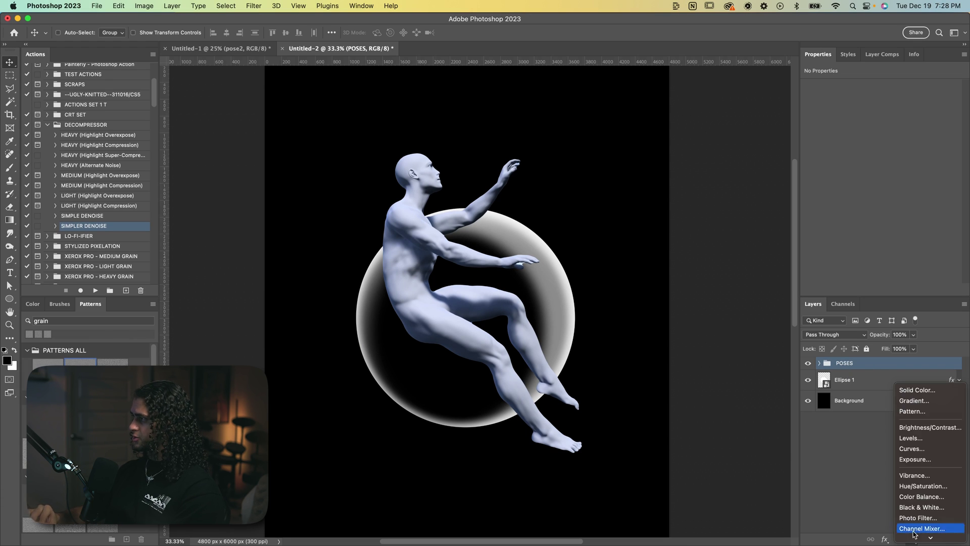
{"action": "left_click", "coordinate": [915, 442]}
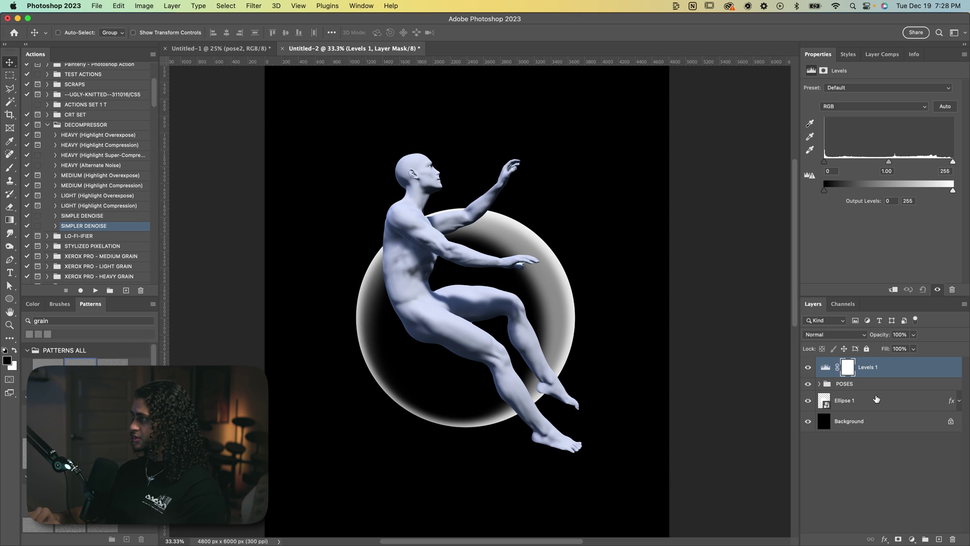
{"action": "left_click", "coordinate": [912, 539]}
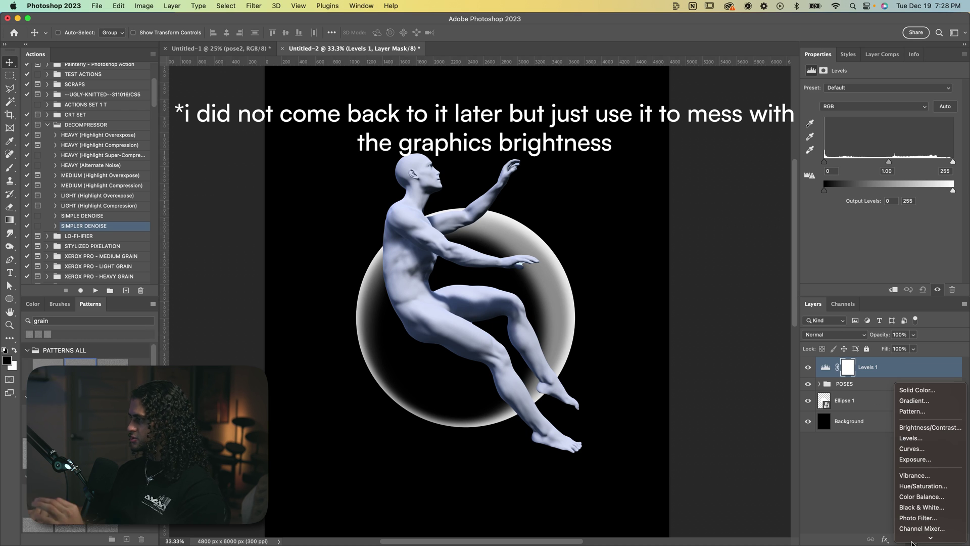
{"action": "left_click", "coordinate": [921, 487]}
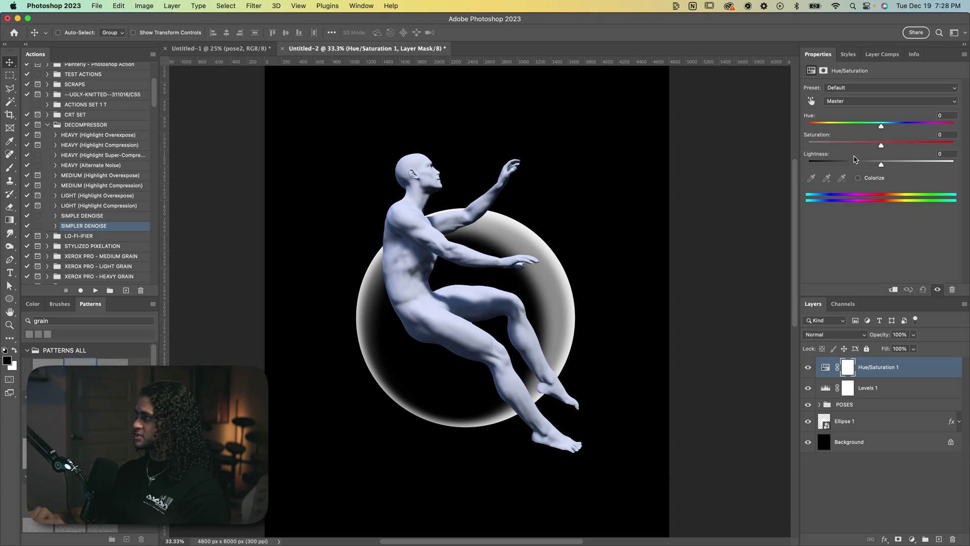
{"action": "left_click_drag", "start_coordinate": [857, 146], "coordinate": [785, 139]}
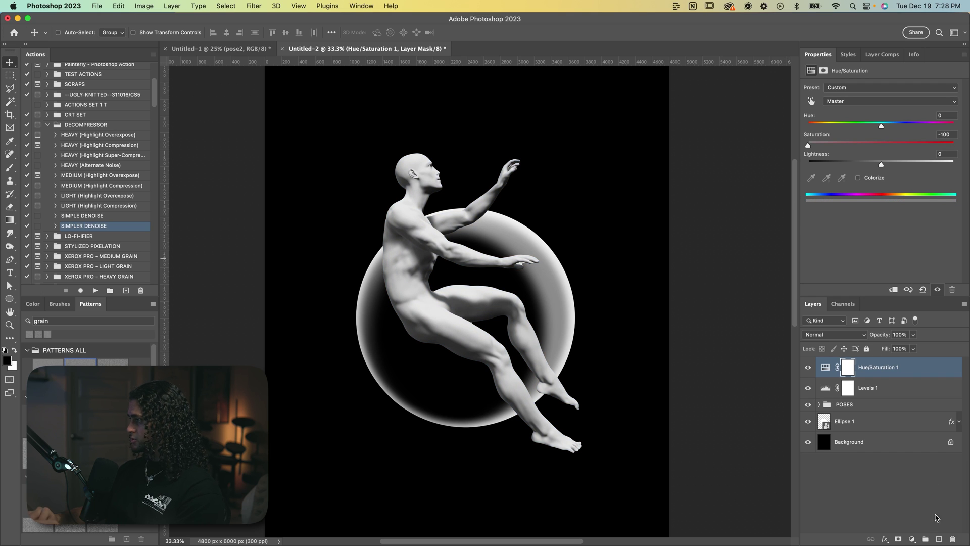
Create a new layer above Hue/Saturation 1 and fill it with 50% Gray at 100% opacity
{"action": "left_click", "coordinate": [939, 539]}
{"action": "key", "text": "shift+BackSpace"}
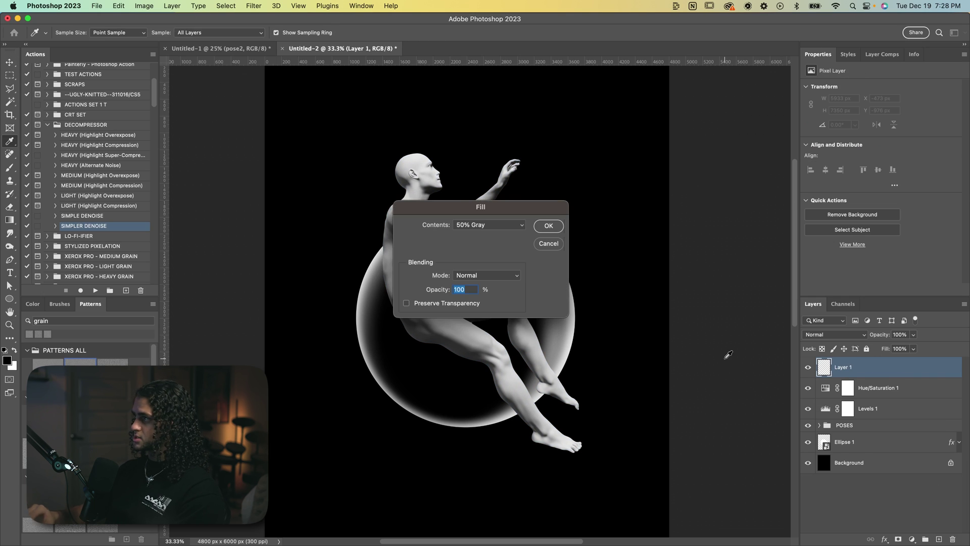
{"action": "left_click", "coordinate": [540, 226]}
Apply Camera Raw grain of 84 with size 28 and roughness 89 to the gray layer and blend it as Overlay
{"action": "left_click", "coordinate": [254, 5]}
{"action": "left_click", "coordinate": [284, 83]}
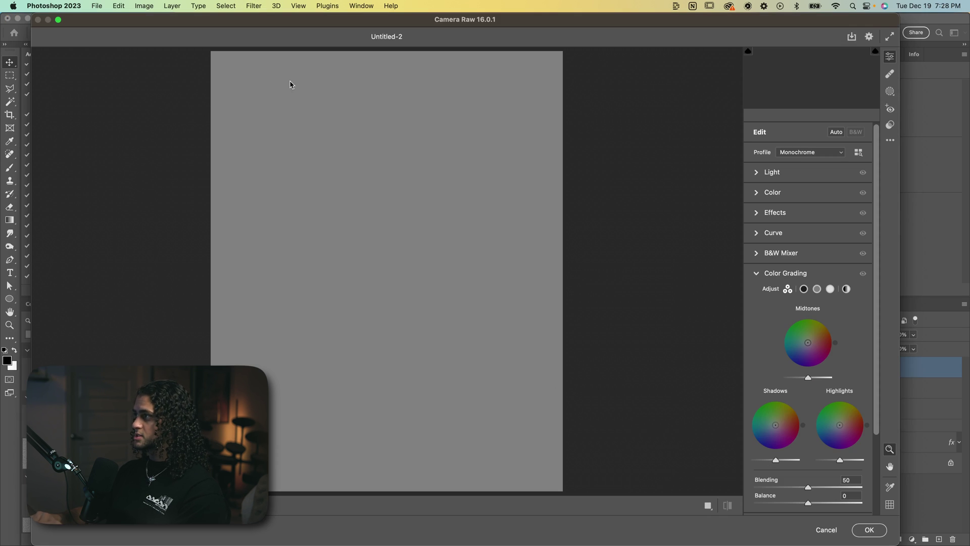
{"action": "left_click", "coordinate": [755, 273]}
{"action": "left_click", "coordinate": [755, 219]}
{"action": "left_click_drag", "start_coordinate": [776, 302], "coordinate": [845, 303]}
{"action": "left_click_drag", "start_coordinate": [778, 316], "coordinate": [850, 333]}
{"action": "left_click_drag", "start_coordinate": [790, 318], "coordinate": [786, 318]}
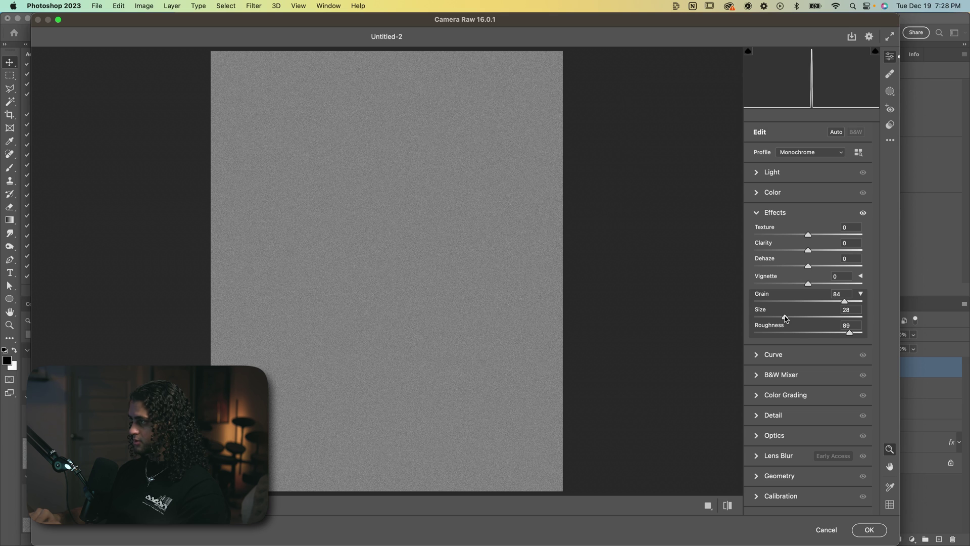
{"action": "left_click", "coordinate": [869, 530]}
{"action": "left_click", "coordinate": [828, 335]}
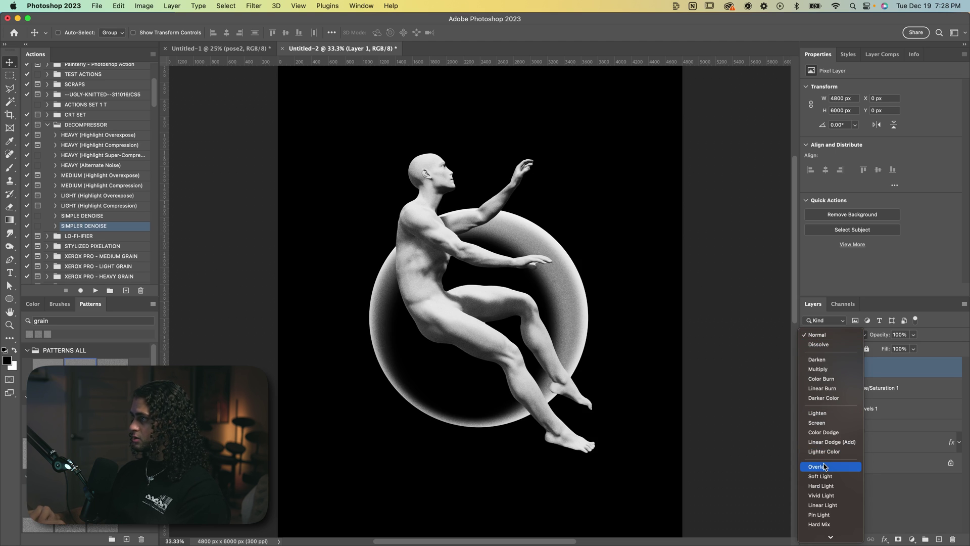
{"action": "left_click", "coordinate": [823, 466]}
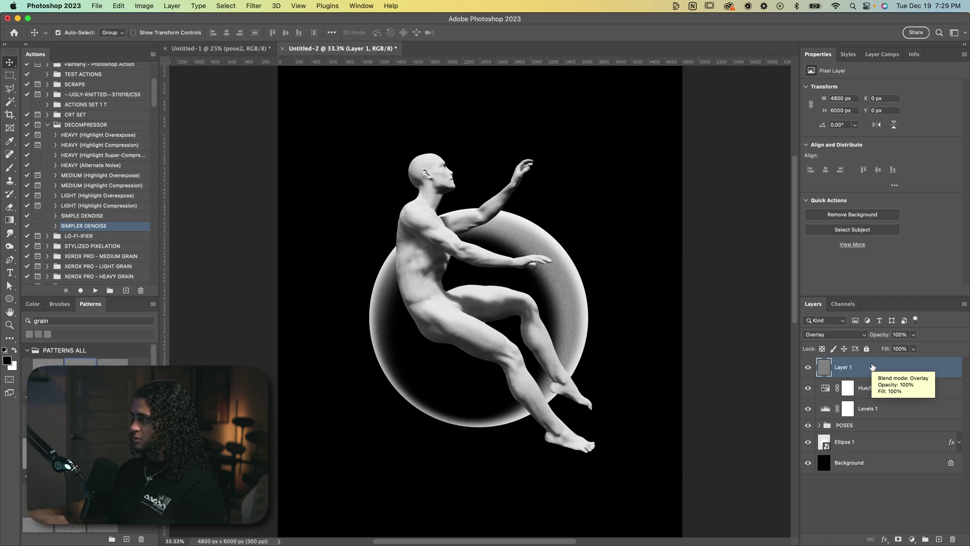
Duplicate the grain layer and apply a 3-pixel Gaussian Blur to the copy
{"action": "key", "text": "super+j"}
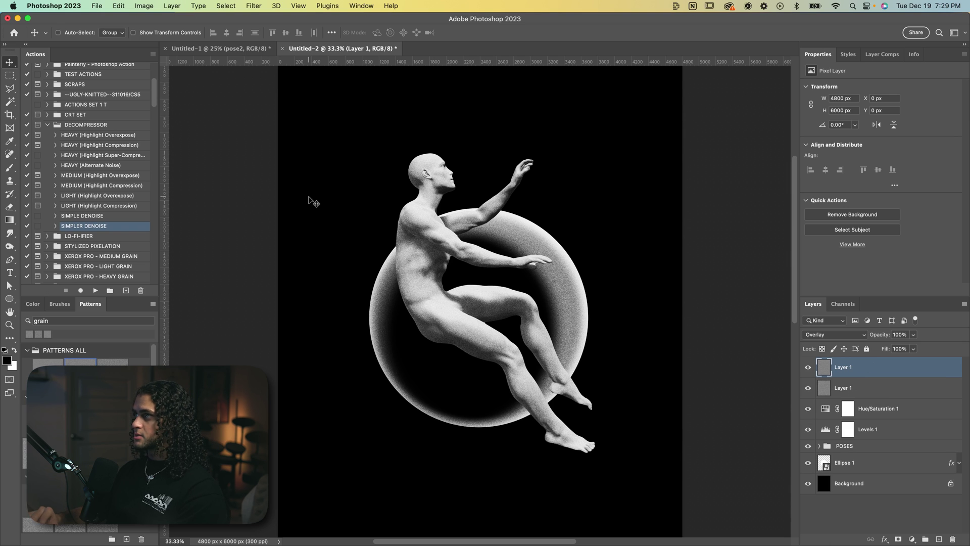
{"action": "left_click", "coordinate": [254, 6]}
{"action": "mouse_move", "coordinate": [281, 139]}
{"action": "left_click", "coordinate": [426, 172]}
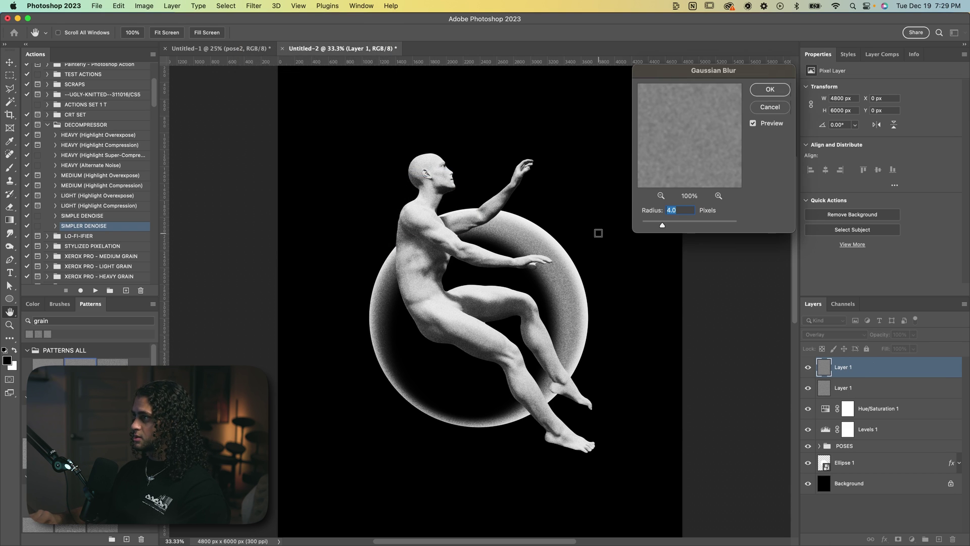
{"action": "type", "text": "3"}
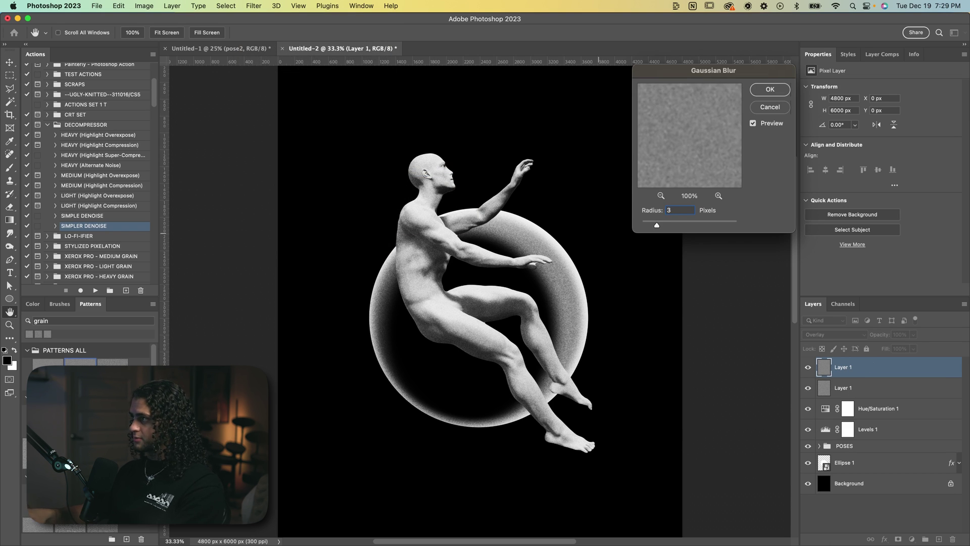
{"action": "key", "text": "Return"}
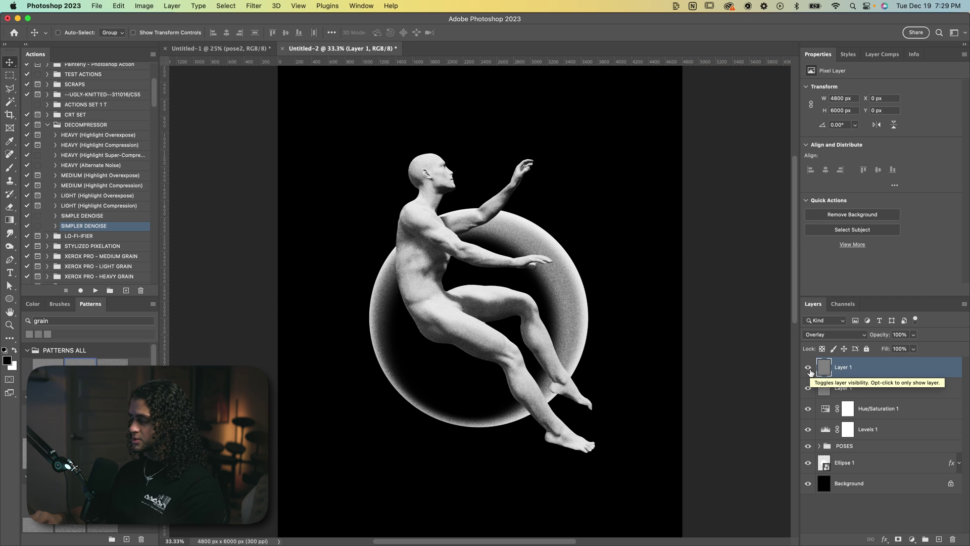
Rename both grain layers as noise
{"action": "left_click", "coordinate": [879, 390]}
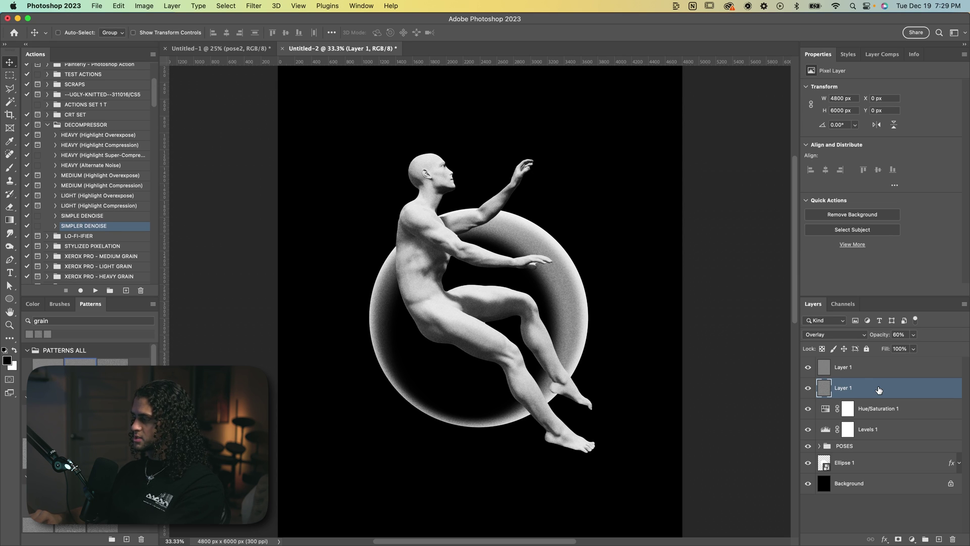
{"action": "double_click", "coordinate": [842, 387]}
{"action": "type", "text": "noise"}
{"action": "key", "text": "Return"}
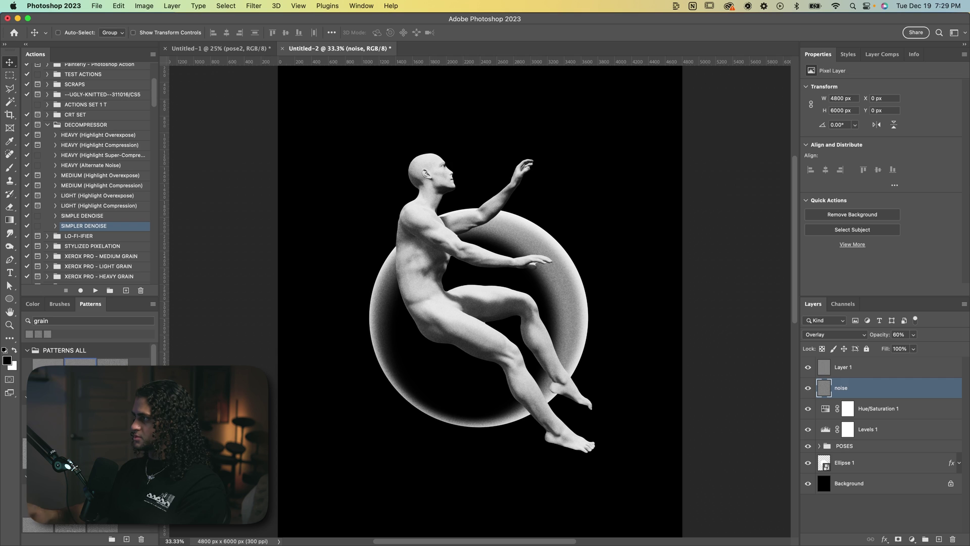
{"action": "double_click", "coordinate": [842, 366]}
{"action": "type", "text": "noise"}
{"action": "key", "text": "Return"}
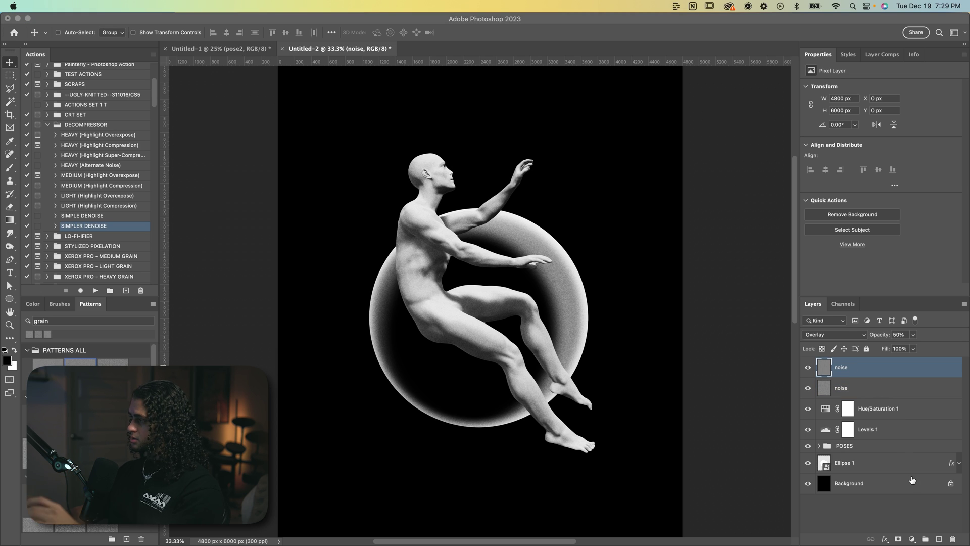
Add a Gradient Map adjustment above the noise layers with a blue #4287af stop at location 48 between black and white
{"action": "left_click", "coordinate": [911, 540]}
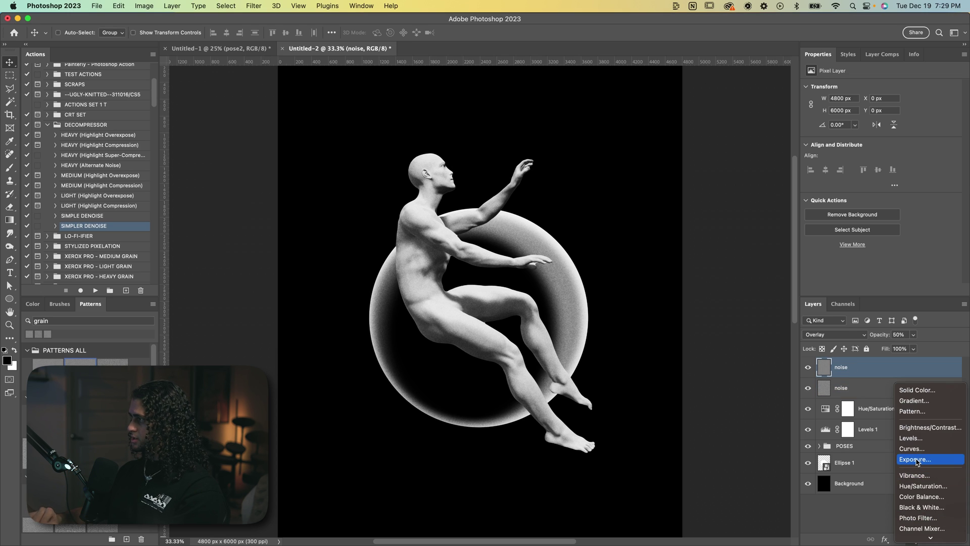
{"action": "left_click", "coordinate": [922, 525]}
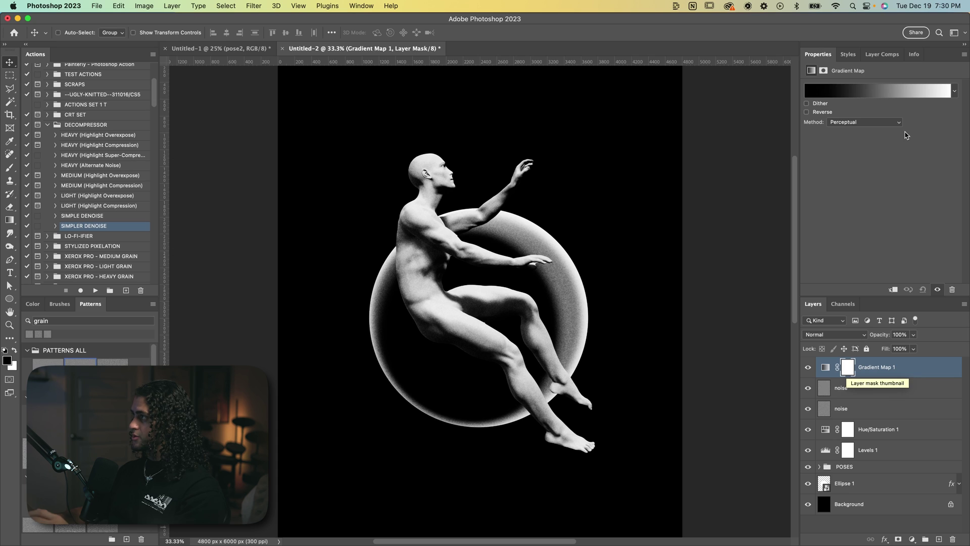
{"action": "left_click", "coordinate": [874, 95]}
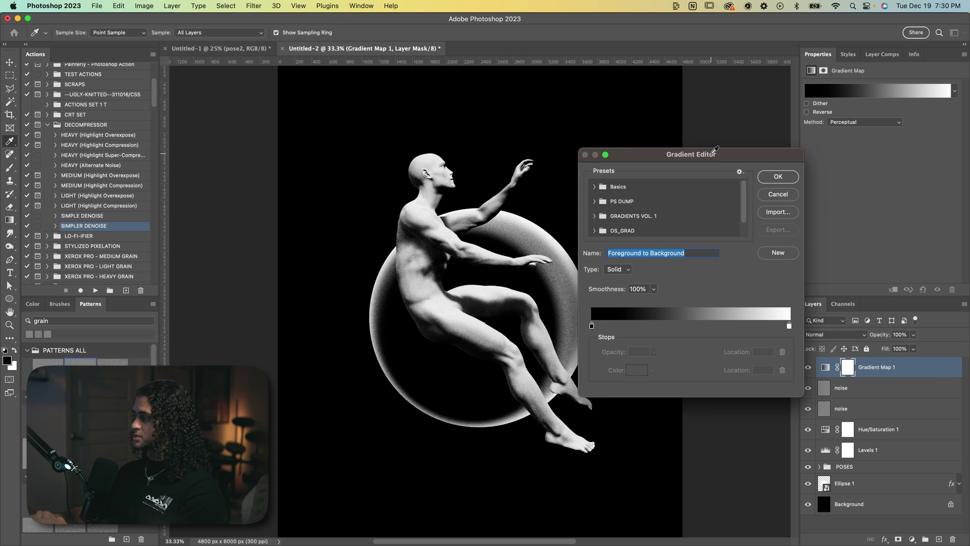
{"action": "left_click_drag", "start_coordinate": [714, 151], "coordinate": [785, 90]}
{"action": "double_click", "coordinate": [760, 264]}
{"action": "left_click_drag", "start_coordinate": [842, 289], "coordinate": [843, 301]}
{"action": "left_click", "coordinate": [791, 285]}
{"action": "left_click_drag", "start_coordinate": [790, 285], "coordinate": [777, 299]}
{"action": "left_click", "coordinate": [842, 291]}
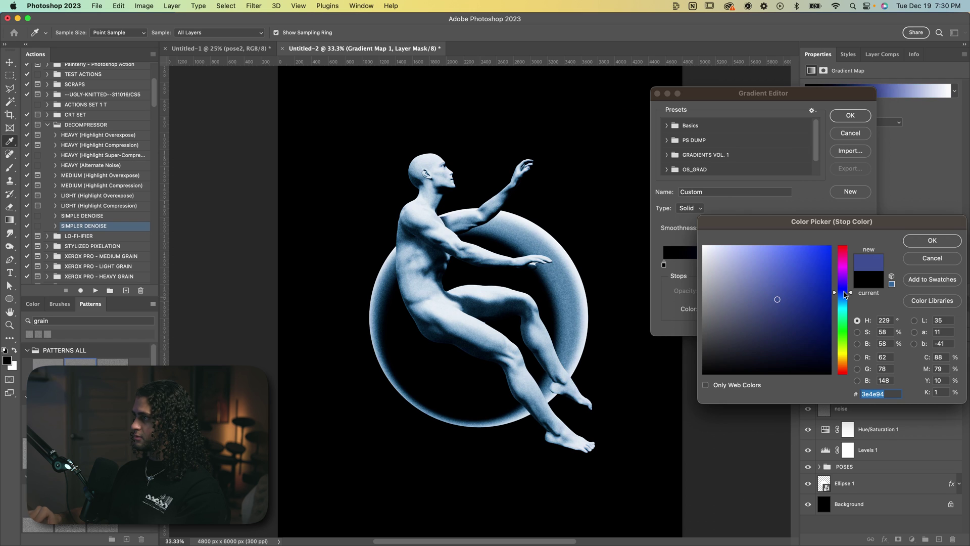
{"action": "left_click_drag", "start_coordinate": [842, 291], "coordinate": [783, 284]}
{"action": "left_click_drag", "start_coordinate": [818, 223], "coordinate": [645, 222]}
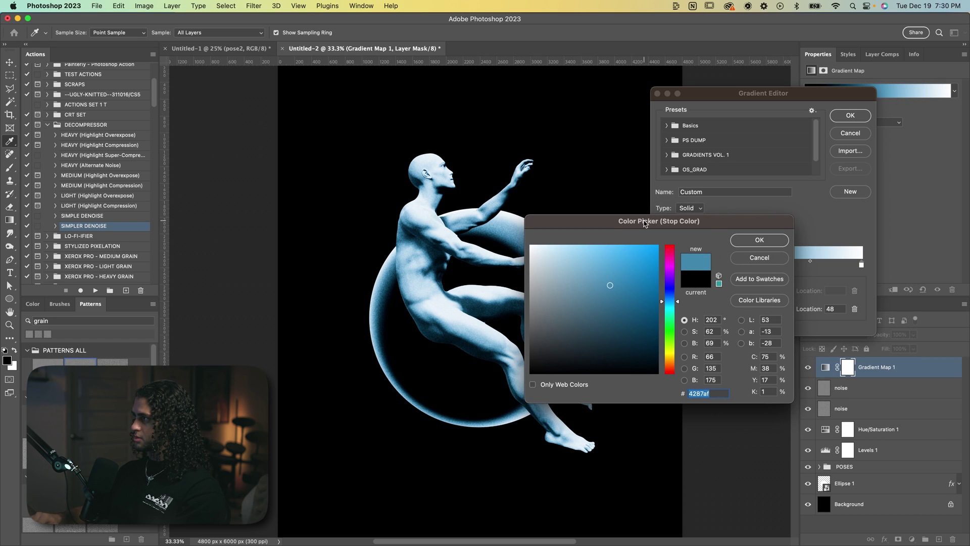
{"action": "left_click", "coordinate": [759, 240]}
{"action": "left_click", "coordinate": [850, 115]}
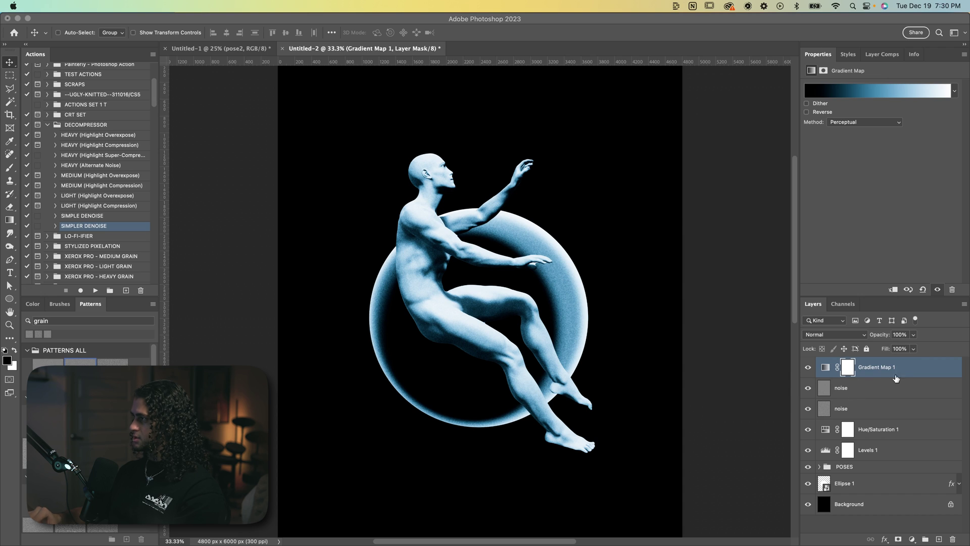
Set the lower noise layer's opacity to 30%
{"action": "left_click", "coordinate": [861, 408]}
{"action": "left_click", "coordinate": [914, 336]}
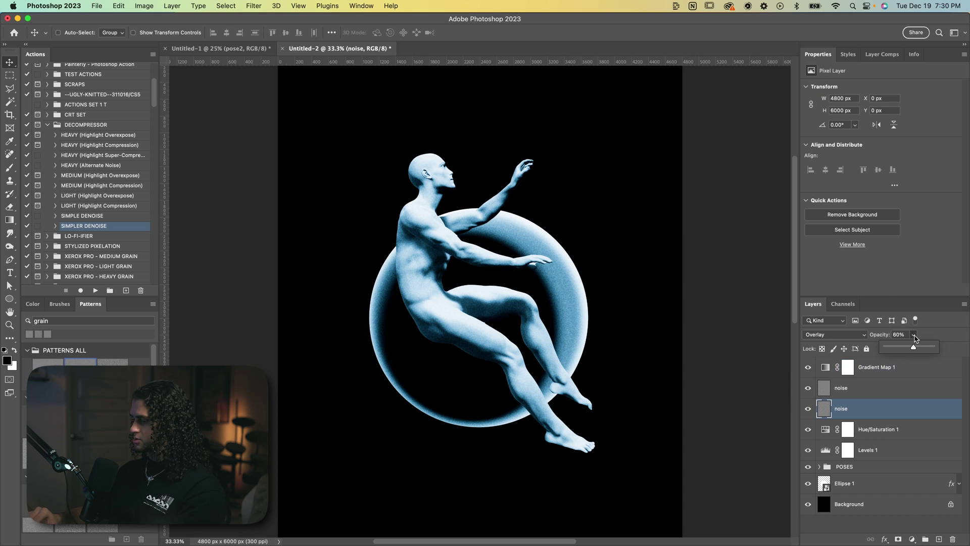
{"action": "type", "text": "30"}
{"action": "key", "text": "Return"}
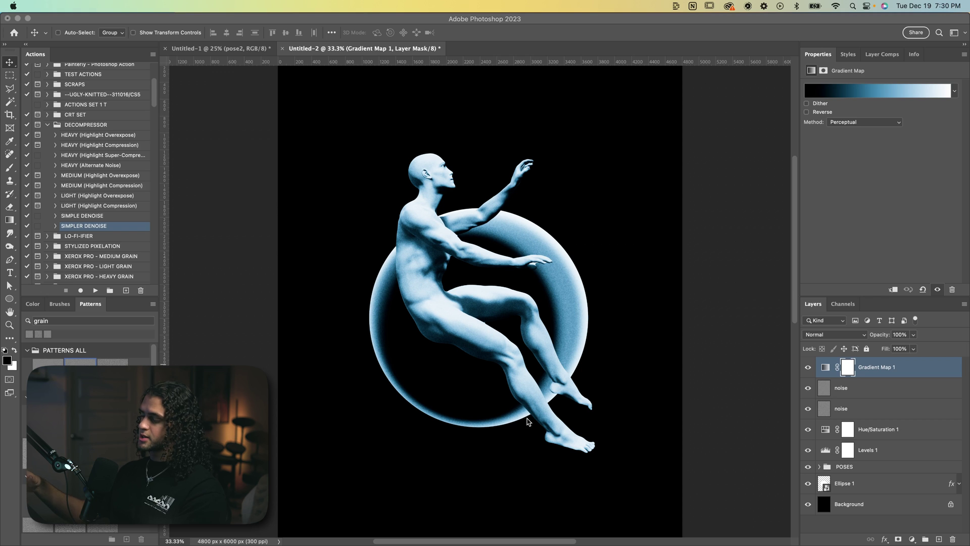
Place the black-noise-textures-001-black-and-white-sbh image on top, enlarge it to about 9960 × 7743 px and blend it as Multiply
{"action": "left_click_drag", "start_coordinate": [548, 126], "coordinate": [385, 318]}
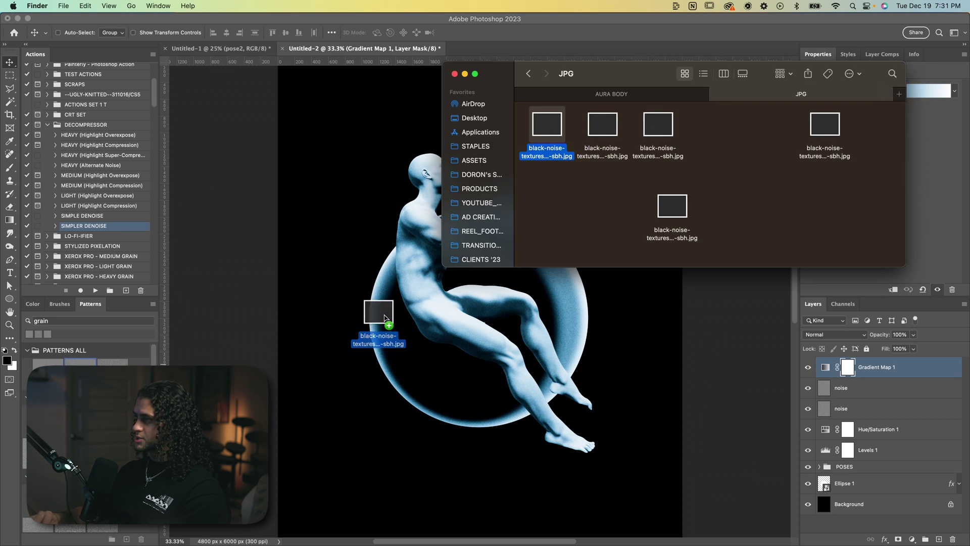
{"action": "left_click_drag", "start_coordinate": [681, 304], "coordinate": [799, 305]}
{"action": "key", "text": "Return"}
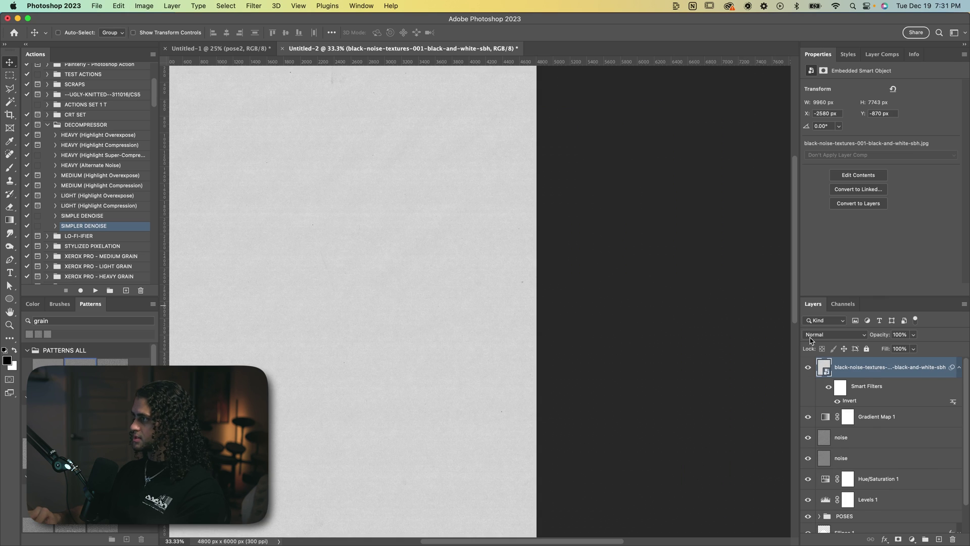
{"action": "left_click", "coordinate": [817, 334]}
{"action": "left_click", "coordinate": [818, 370]}
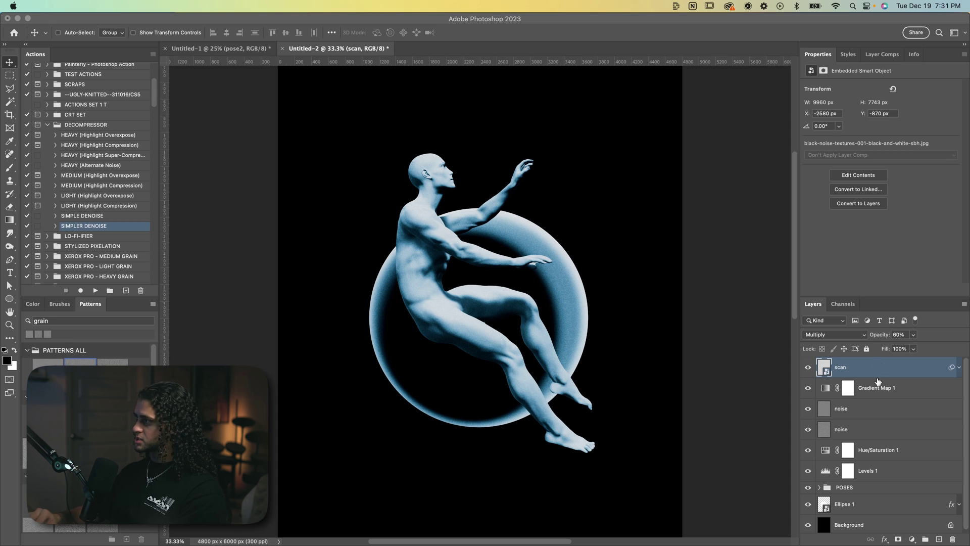
Group all layers from scan down to Levels 1 and name the group adjustments
{"action": "left_click", "coordinate": [876, 473]}
{"action": "left_click", "coordinate": [892, 472], "text": "shift"}
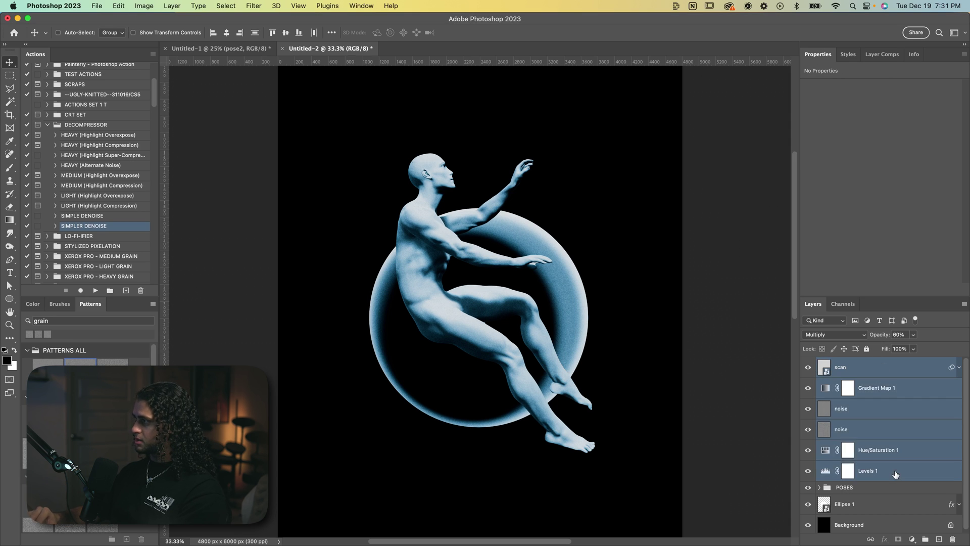
{"action": "key", "text": "super+g"}
{"action": "type", "text": "adjust"}
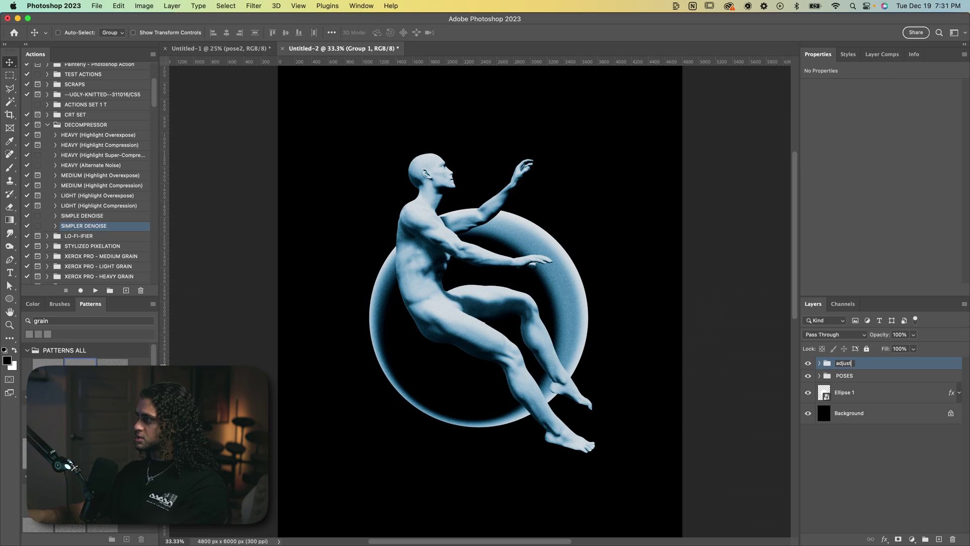
{"action": "type", "text": "ments"}
{"action": "key", "text": "Return"}
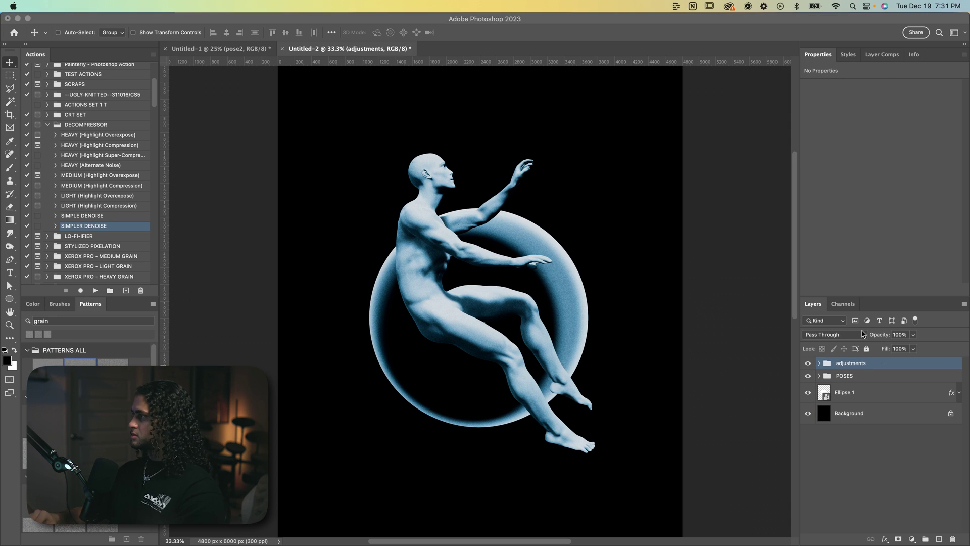
Convert the visible DENOISED figure layer inside the POSES group to a smart object
{"action": "left_click", "coordinate": [820, 376]}
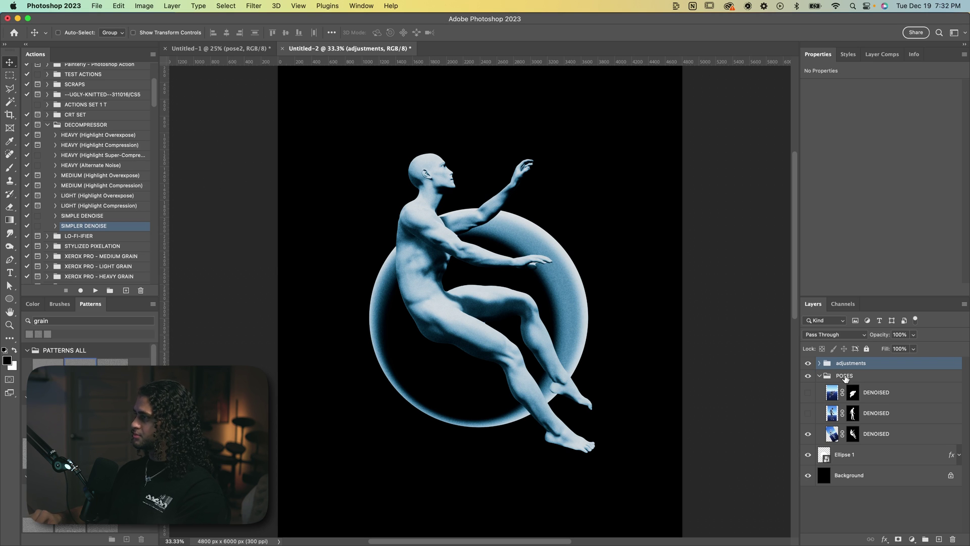
{"action": "left_click", "coordinate": [897, 433]}
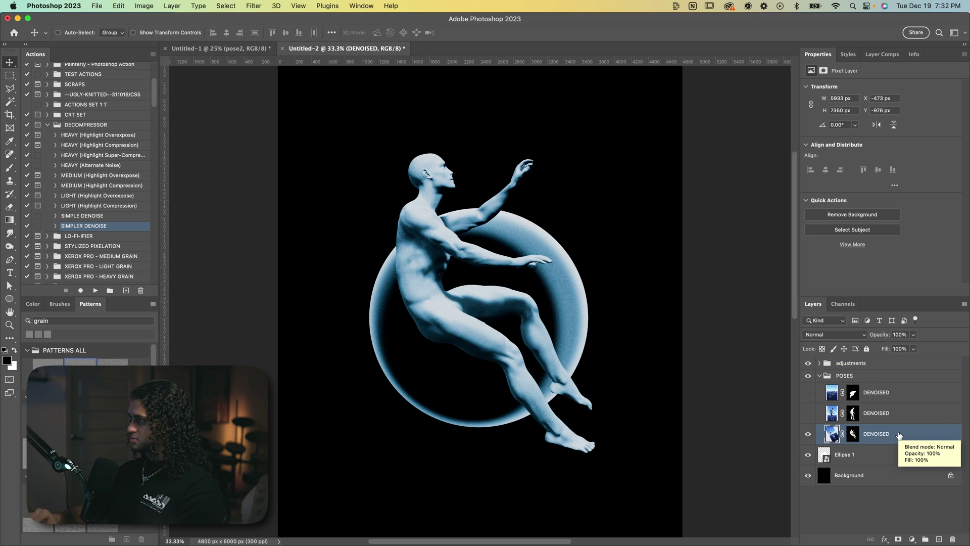
{"action": "right_click", "coordinate": [897, 433]}
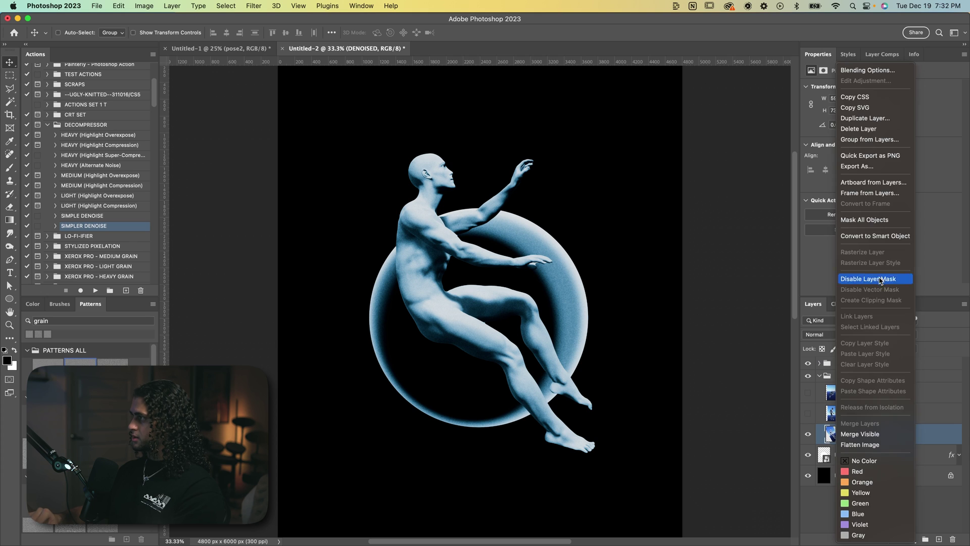
{"action": "left_click", "coordinate": [875, 239]}
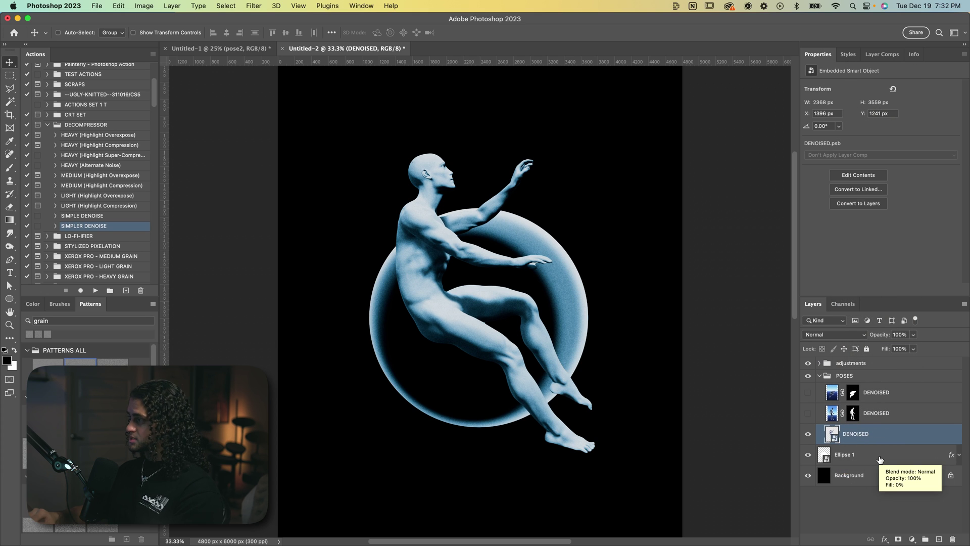
Add a white Inner Shadow to the visible figure layer with 79% opacity, distance 65 px, choke 39% and size 128 px
{"action": "double_click", "coordinate": [892, 438]}
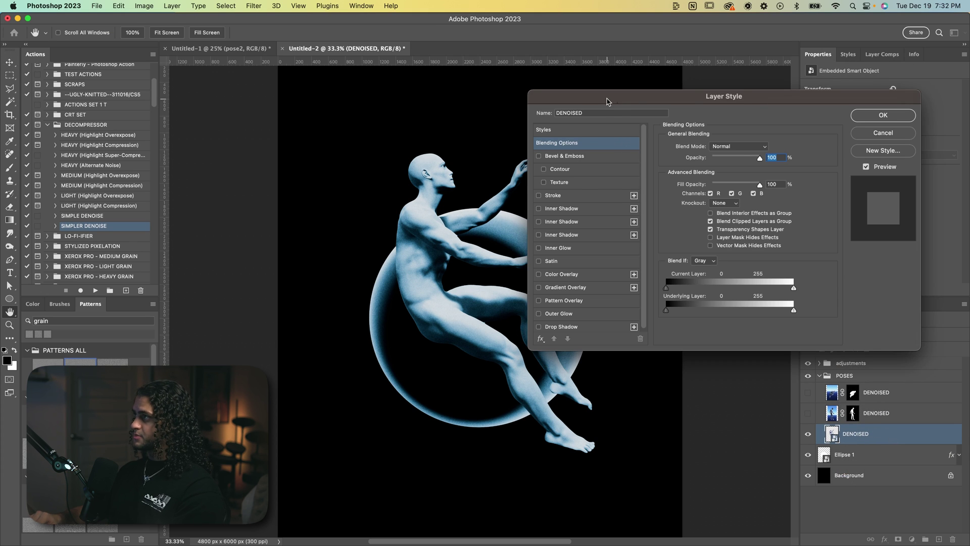
{"action": "left_click_drag", "start_coordinate": [606, 101], "coordinate": [650, 102]}
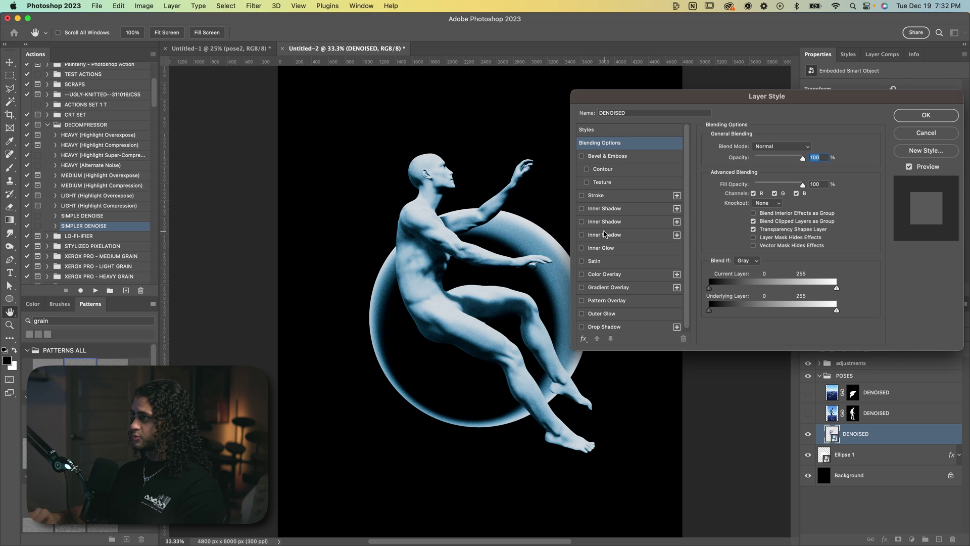
{"action": "left_click", "coordinate": [582, 208]}
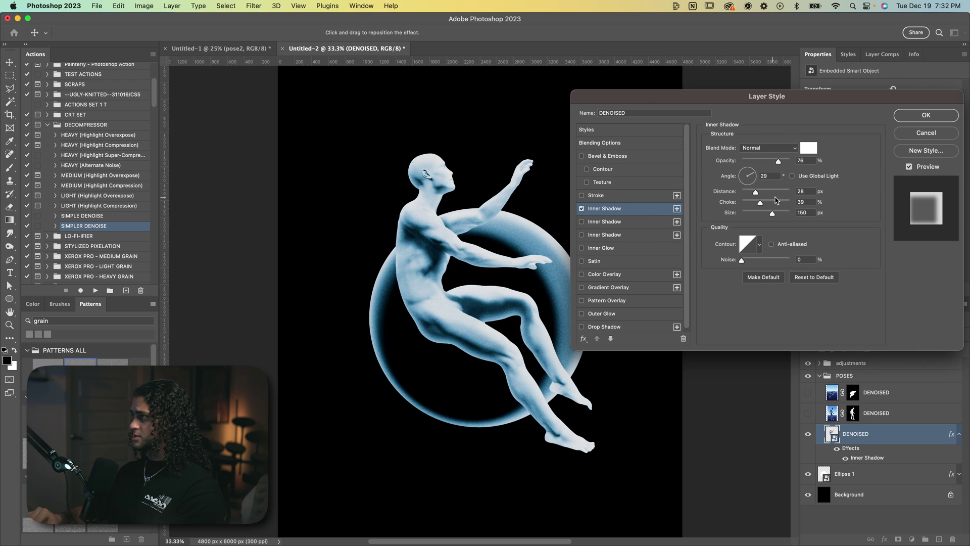
{"action": "left_click_drag", "start_coordinate": [762, 212], "coordinate": [774, 193]}
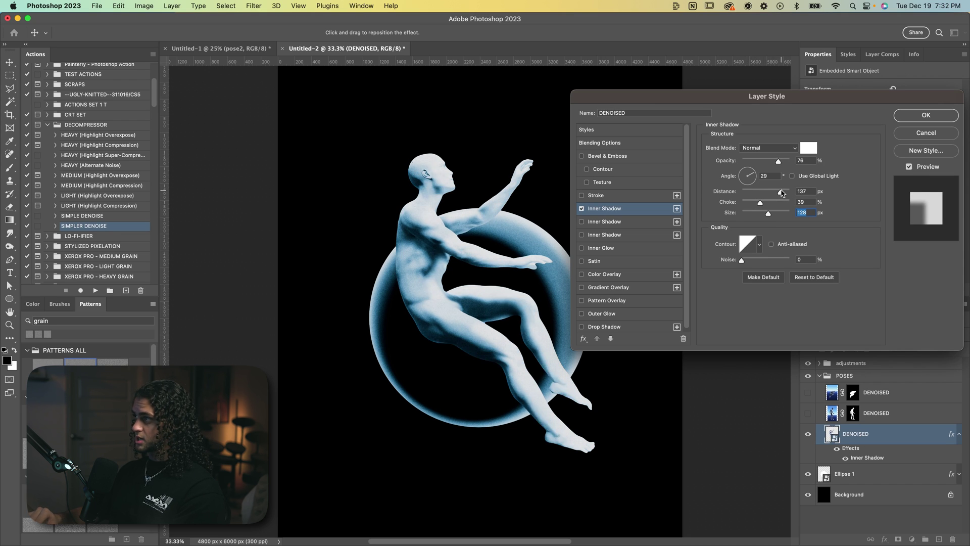
{"action": "left_click_drag", "start_coordinate": [772, 193], "coordinate": [776, 163]}
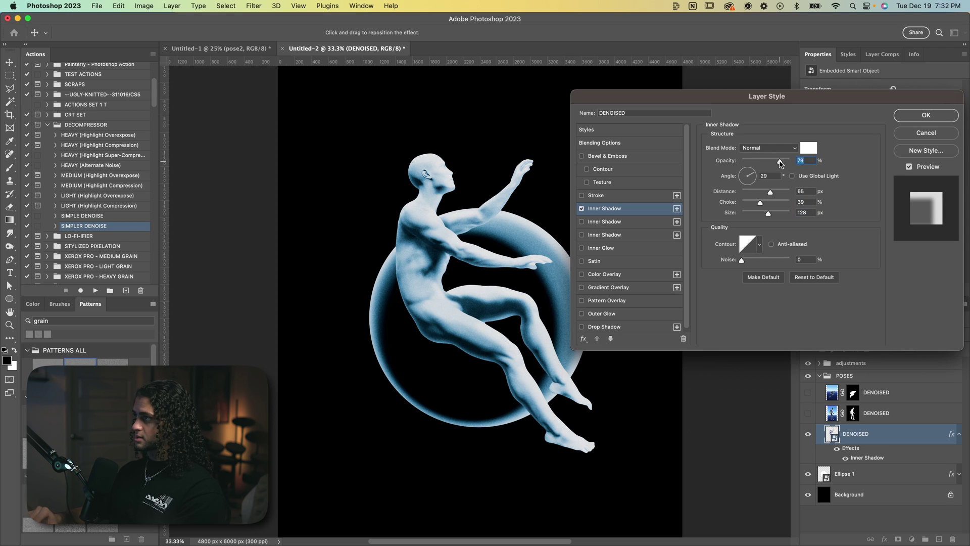
Enable a second white Inner Shadow with distance 299 px, choke 40% and size 250 px, and lower its opacity slightly
{"action": "left_click", "coordinate": [586, 223]}
{"action": "left_click", "coordinate": [582, 222]}
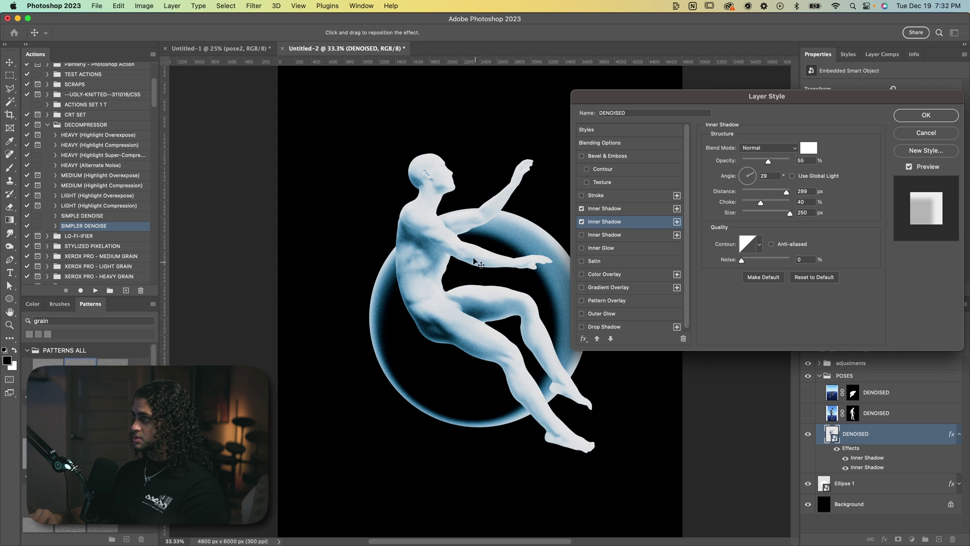
{"action": "left_click_drag", "start_coordinate": [665, 96], "coordinate": [660, 81]}
{"action": "mouse_move", "coordinate": [763, 144]}
{"action": "left_mouse_down"}
{"action": "mouse_move", "coordinate": [745, 147]}
{"action": "mouse_move", "coordinate": [756, 147]}
{"action": "left_mouse_up"}
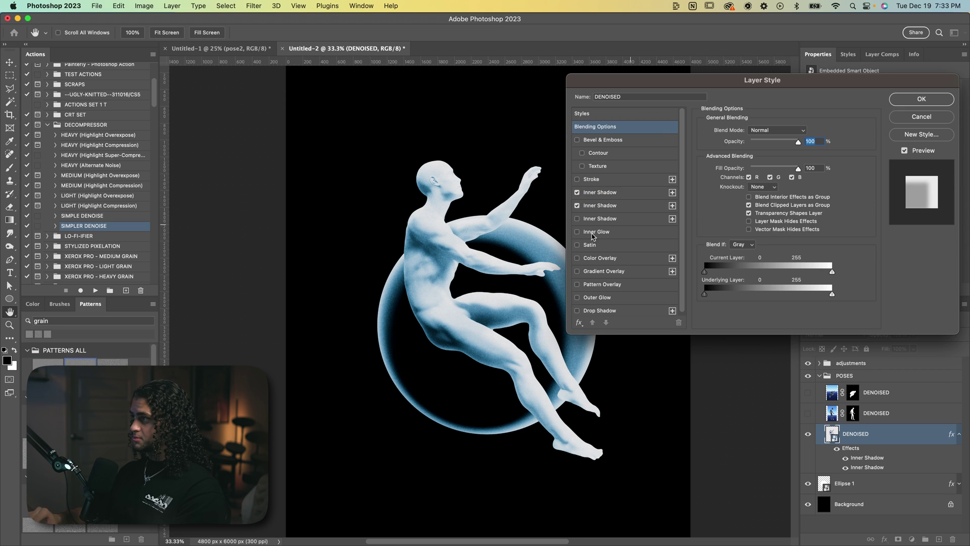
Add a white Drop Shadow to the figure with 100% opacity, distance 65 px, spread 0% and size 188 px
{"action": "scroll", "coordinate": [485, 251], "scroll_direction": "right", "scroll_amount": 2}
{"action": "scroll", "coordinate": [619, 244], "scroll_direction": "down", "scroll_amount": 1}
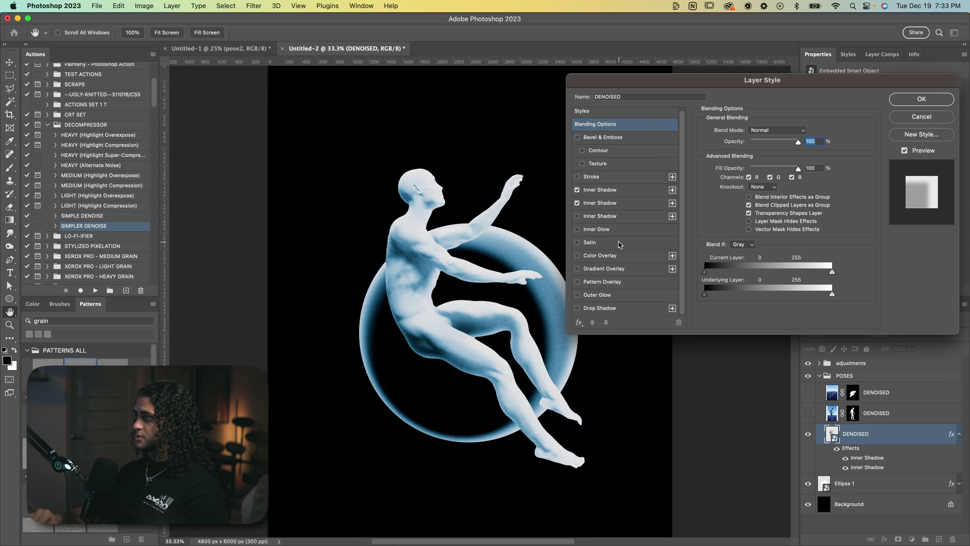
{"action": "left_click", "coordinate": [615, 308]}
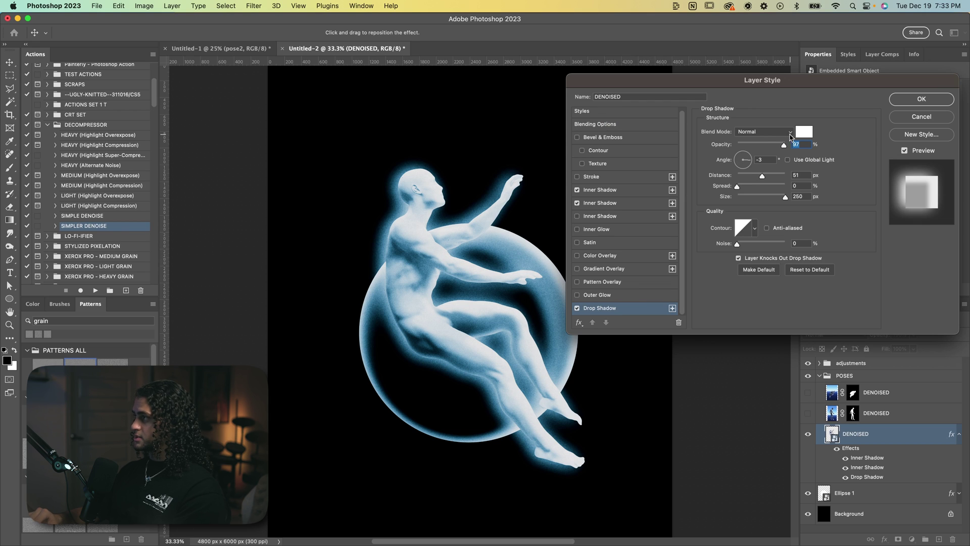
{"action": "left_click_drag", "start_coordinate": [761, 175], "coordinate": [759, 176]}
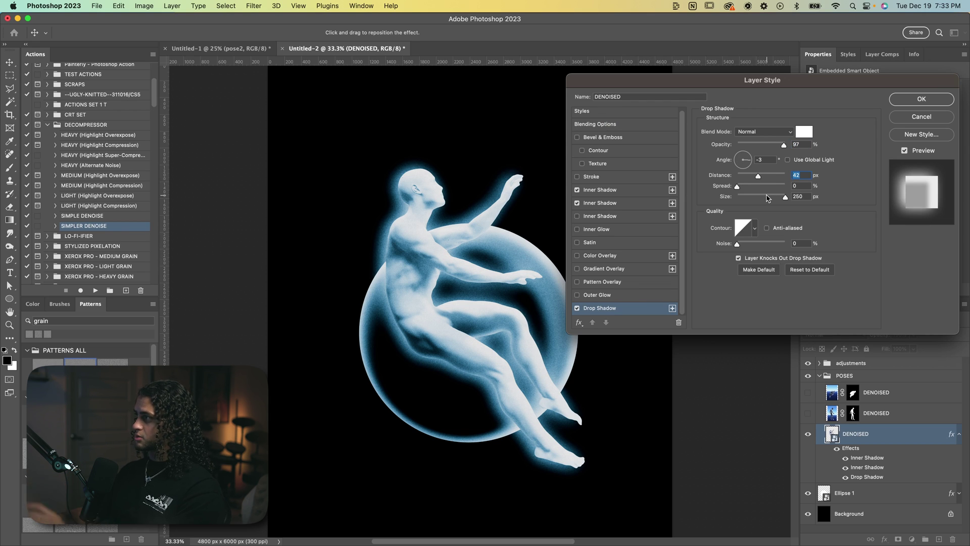
{"action": "left_click", "coordinate": [767, 198]}
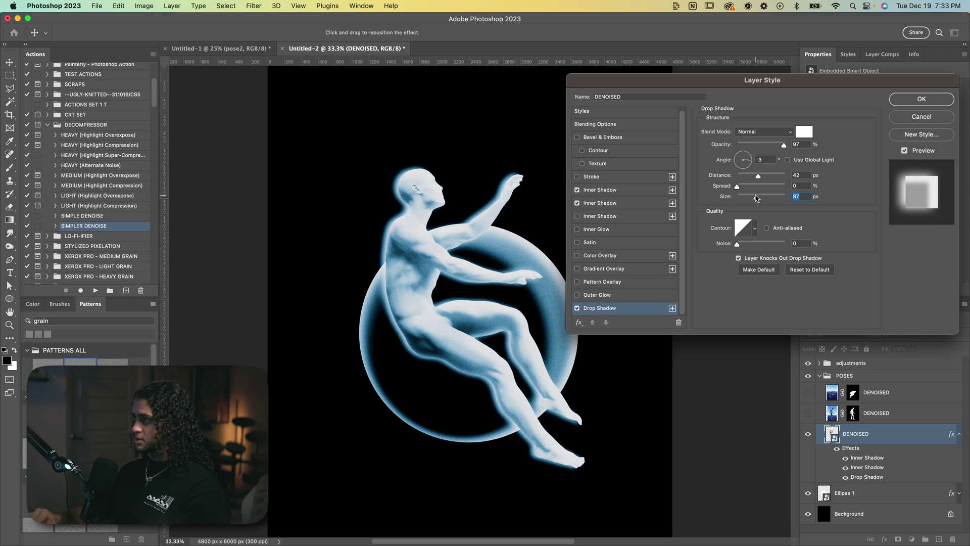
{"action": "left_click_drag", "start_coordinate": [778, 195], "coordinate": [765, 176]}
{"action": "left_click_drag", "start_coordinate": [763, 143], "coordinate": [798, 145]}
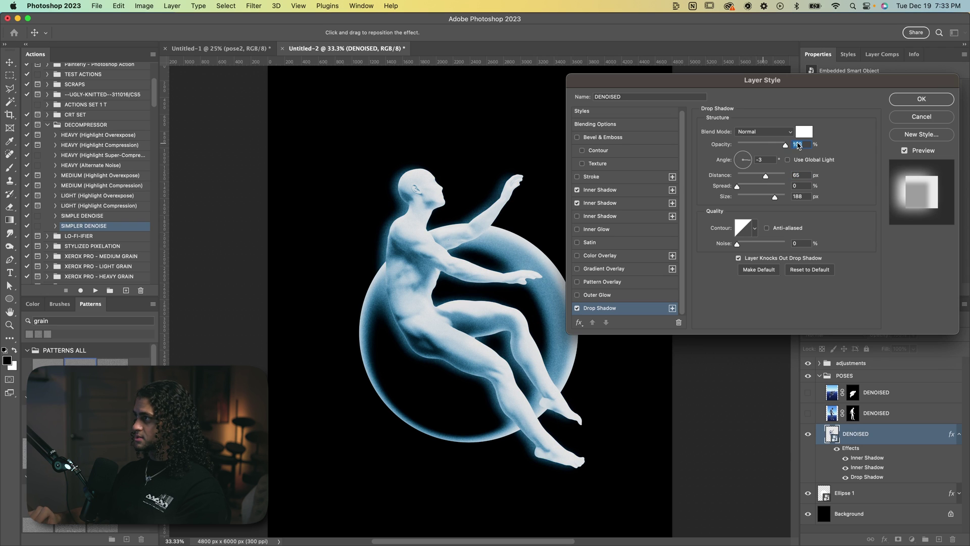
Set the drop shadow's blend mode to Linear Dodge (Add), lower its opacity slightly and apply the layer style
{"action": "left_click", "coordinate": [749, 132]}
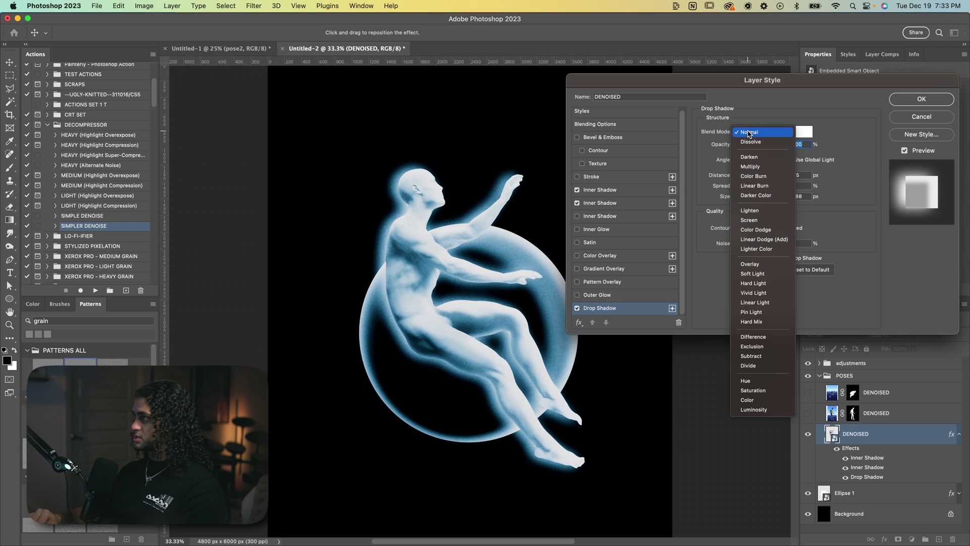
{"action": "left_click", "coordinate": [764, 239]}
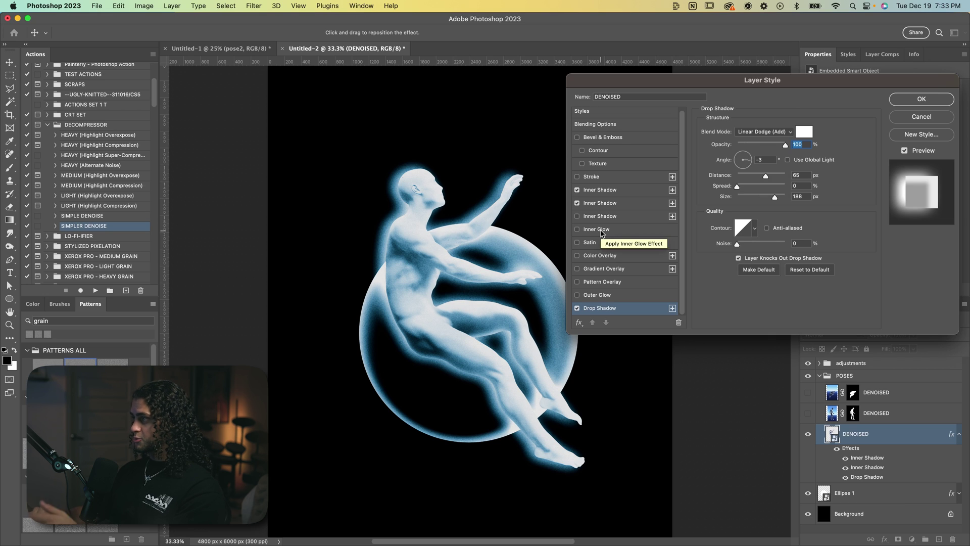
{"action": "mouse_move", "coordinate": [785, 145]}
{"action": "left_mouse_down"}
{"action": "mouse_move", "coordinate": [765, 146]}
{"action": "mouse_move", "coordinate": [780, 147]}
{"action": "left_mouse_up"}
{"action": "key", "text": "Return"}
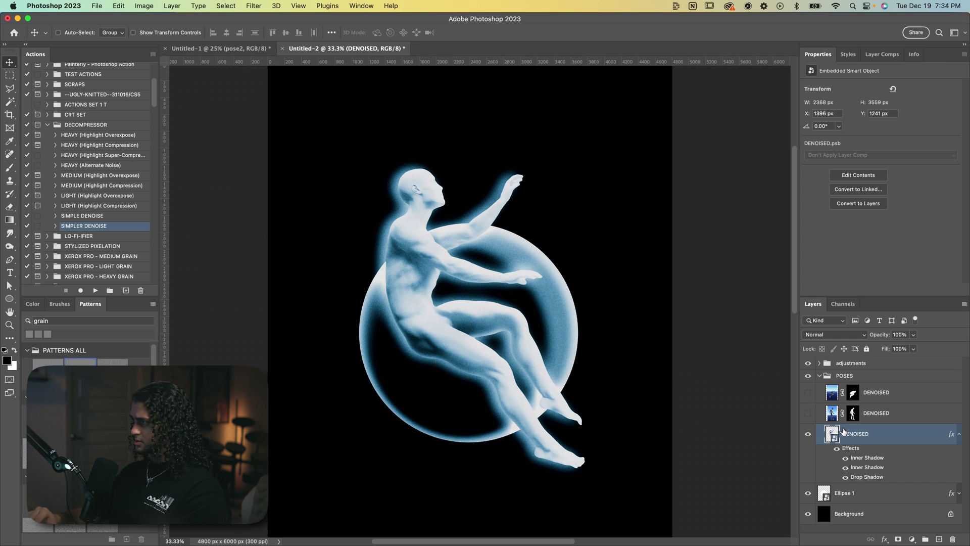
Apply a slight Gaussian Blur to the figure's smart object as a smart filter
{"action": "left_click", "coordinate": [256, 6]}
{"action": "mouse_move", "coordinate": [276, 137]}
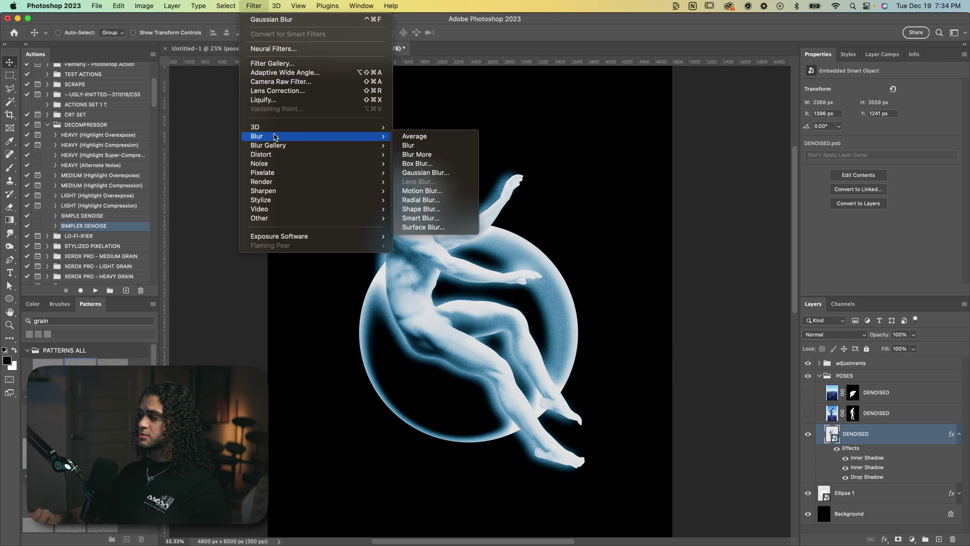
{"action": "left_click", "coordinate": [425, 172]}
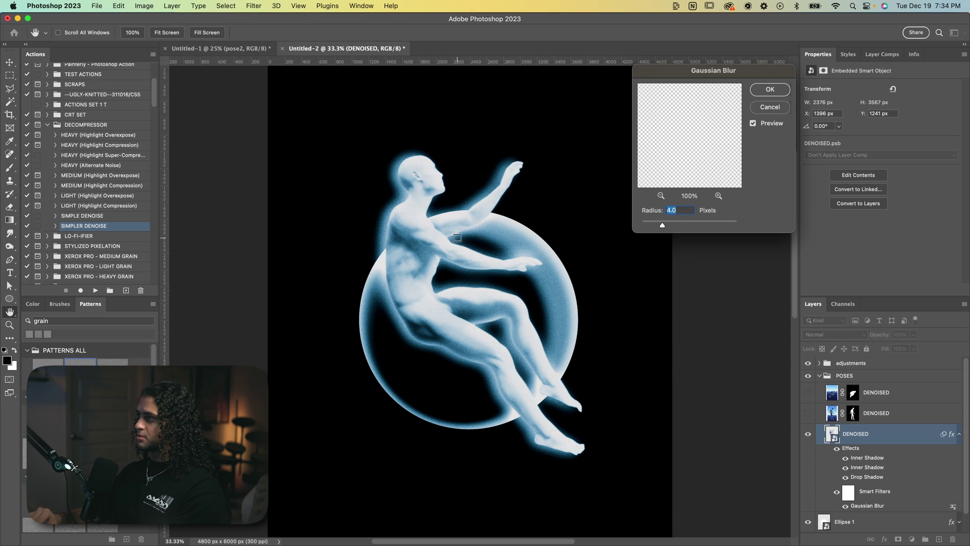
{"action": "scroll", "coordinate": [457, 237], "scroll_direction": "up", "scroll_amount": 2}
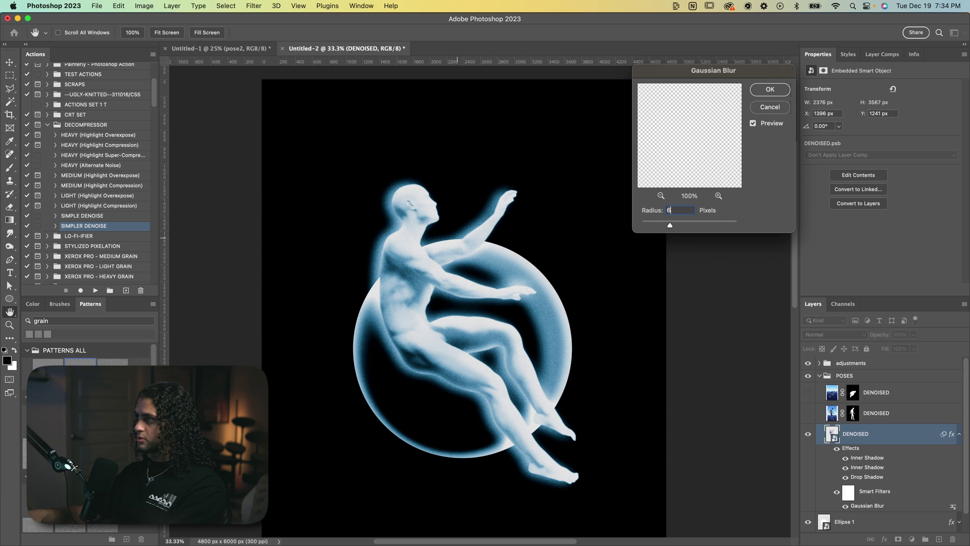
{"action": "key", "text": "Return"}
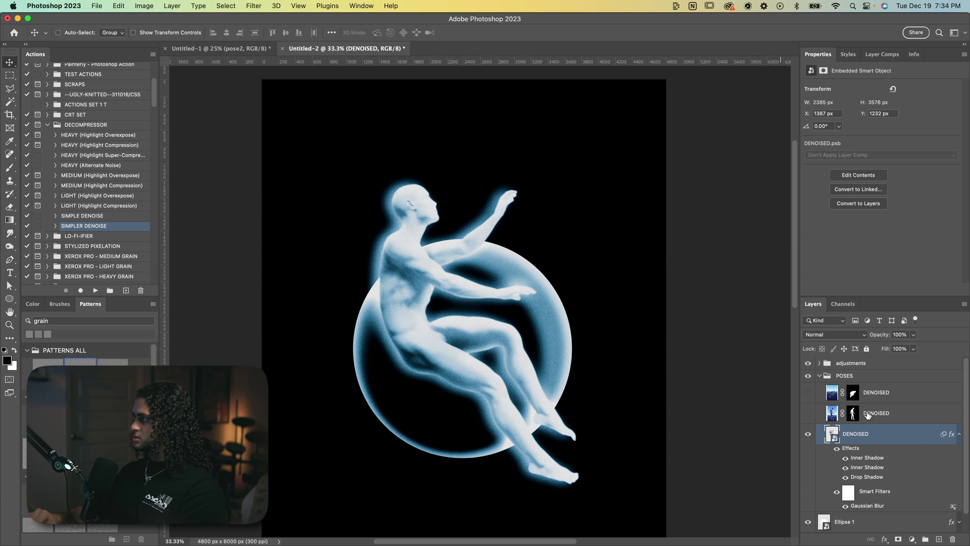
Apply a 4 px Gaussian Blur to the Ellipse 1 layer, keeping the layer effects lists collapsed
{"action": "left_click", "coordinate": [959, 434]}
{"action": "left_click", "coordinate": [882, 453]}
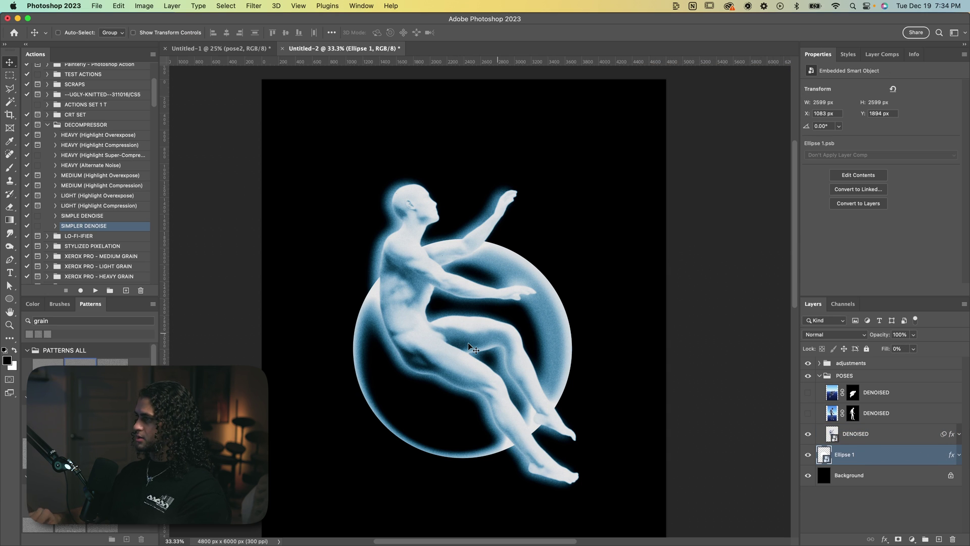
{"action": "left_click", "coordinate": [254, 6]}
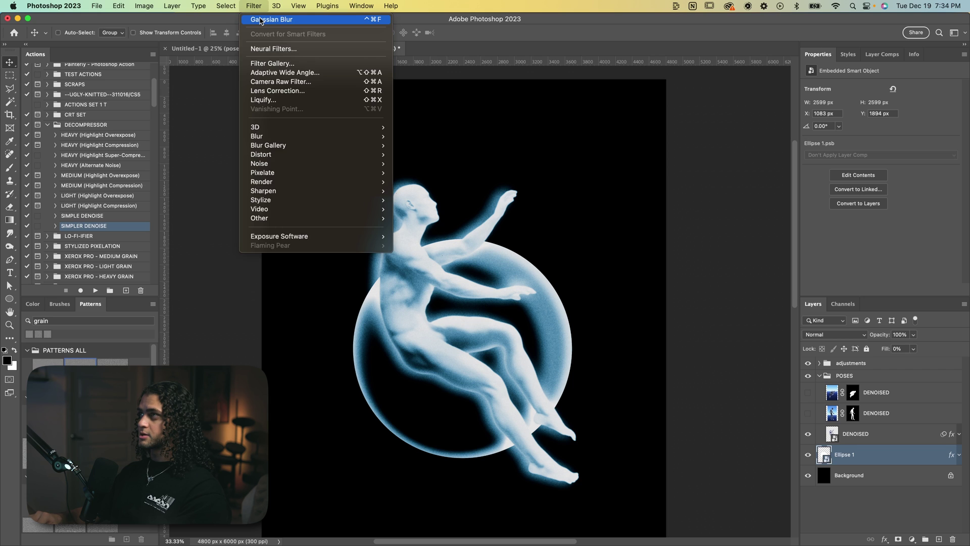
{"action": "left_click", "coordinate": [260, 20]}
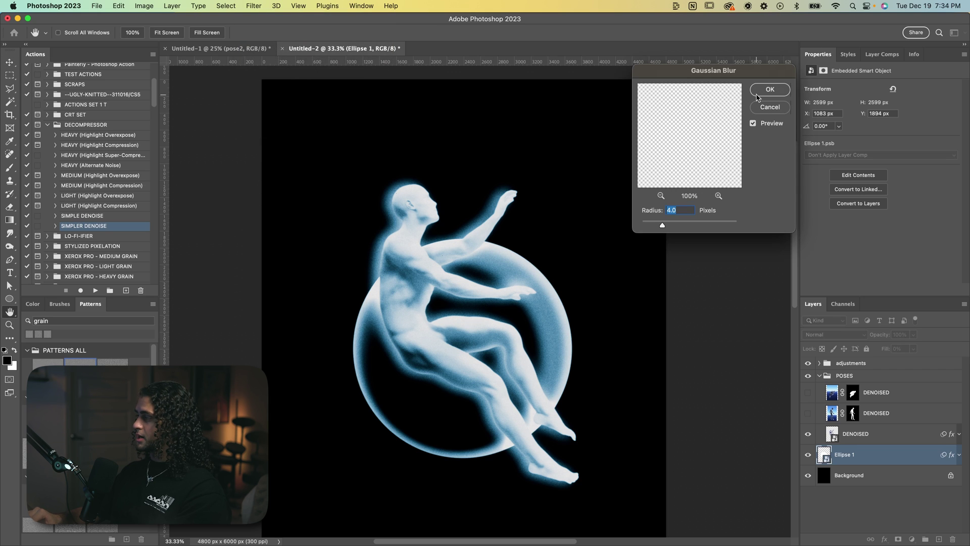
{"action": "left_click", "coordinate": [767, 90]}
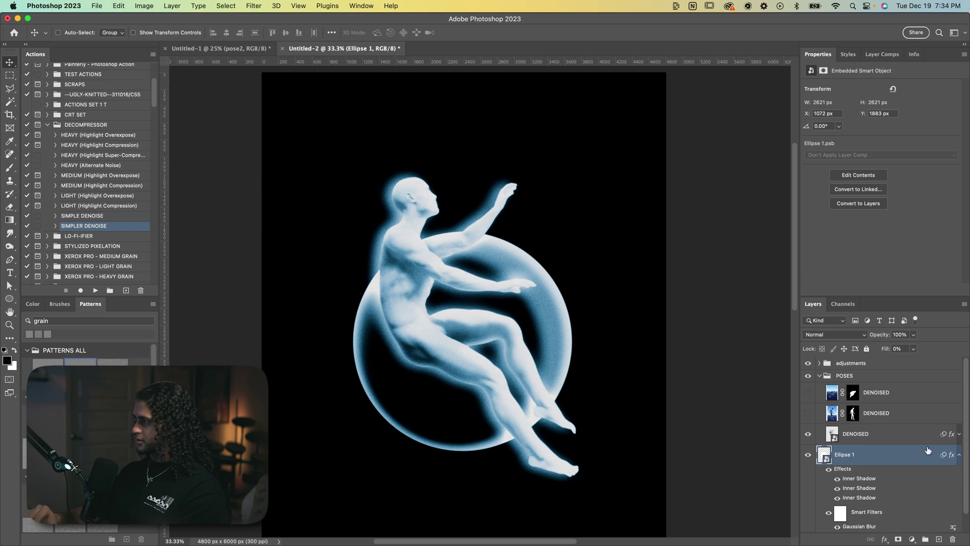
{"action": "left_click", "coordinate": [959, 455]}
Darken the figure layer's midtones with a Levels adjustment, setting the middle input level to 0.56
{"action": "left_click", "coordinate": [898, 441]}
{"action": "key", "text": "ctrl+l"}
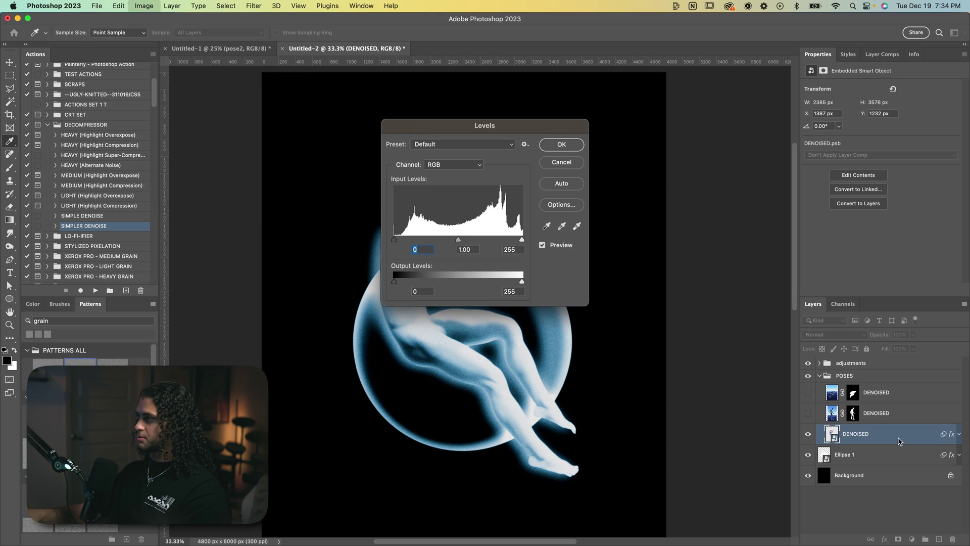
{"action": "left_click_drag", "start_coordinate": [492, 127], "coordinate": [666, 103]}
{"action": "left_click_drag", "start_coordinate": [632, 220], "coordinate": [654, 218]}
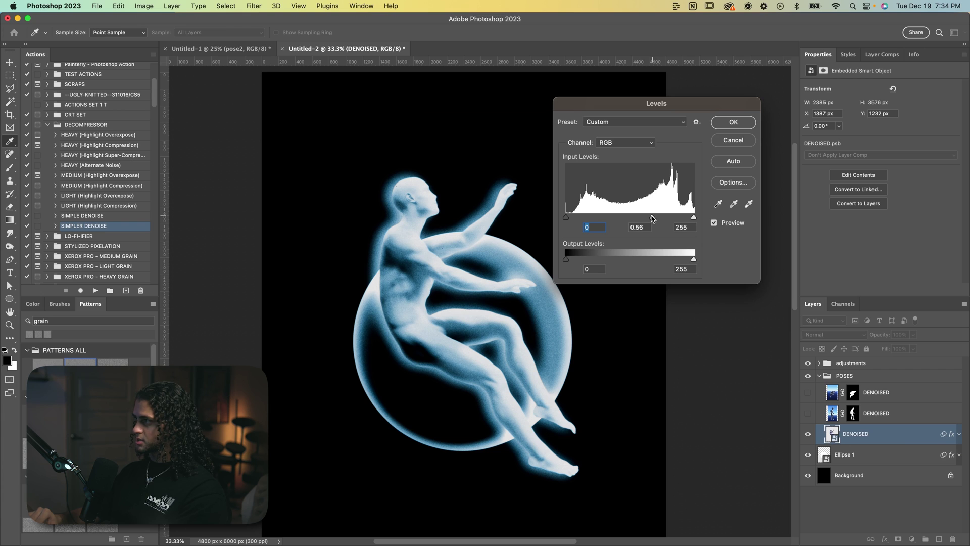
{"action": "key", "text": "Return"}
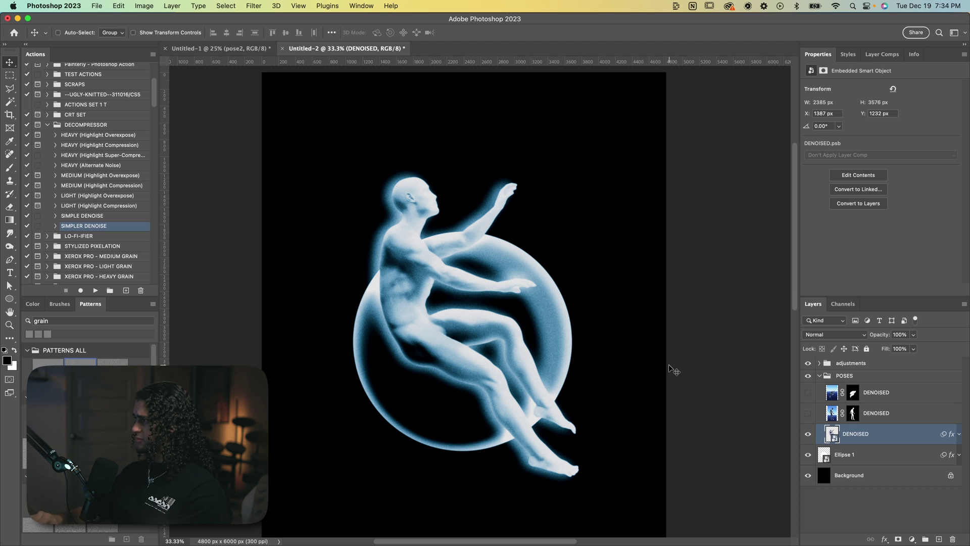
Fill the figure's outline with white on a new layer, deselect, and place that layer directly beneath the figure layer
{"action": "left_click", "coordinate": [831, 433], "text": "super"}
{"action": "key", "text": "super+shift+alt+n"}
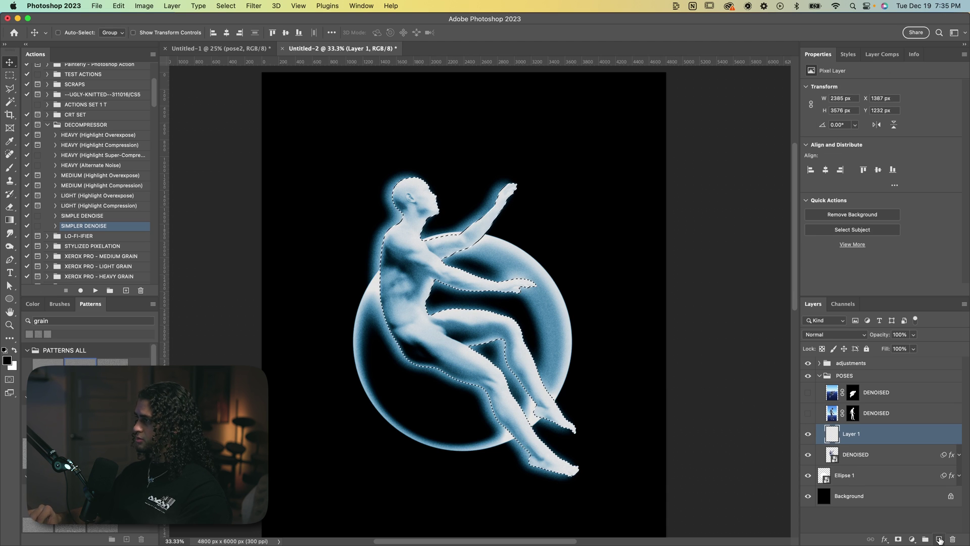
{"action": "key", "text": "super"}
{"action": "key", "text": "super+BackSpace"}
{"action": "key", "text": "super+d"}
{"action": "left_click_drag", "start_coordinate": [854, 435], "coordinate": [857, 460]}
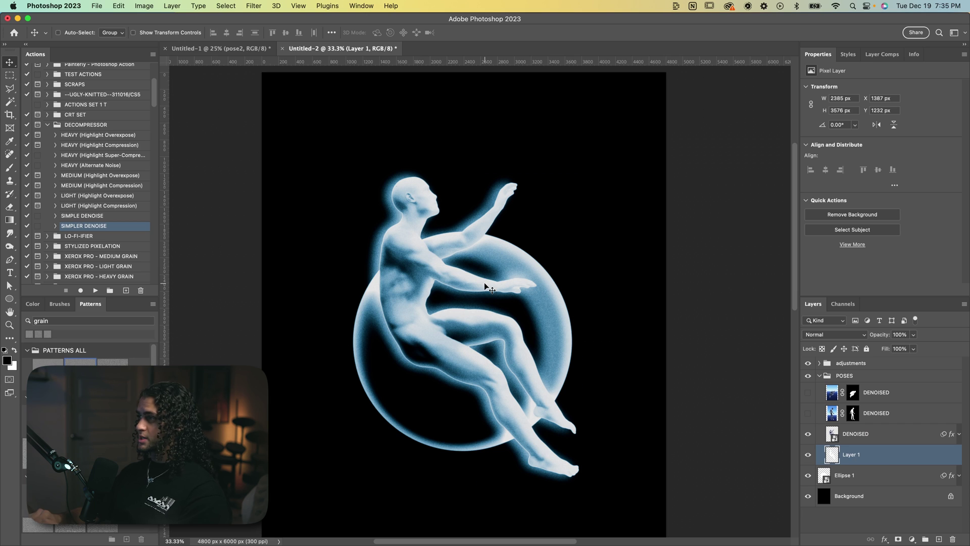
Apply a Radial Blur to the white silhouette on Layer 1 with amount 42, Spin method and Good quality
{"action": "left_click", "coordinate": [253, 5]}
{"action": "mouse_move", "coordinate": [263, 136]}
{"action": "left_click", "coordinate": [404, 204]}
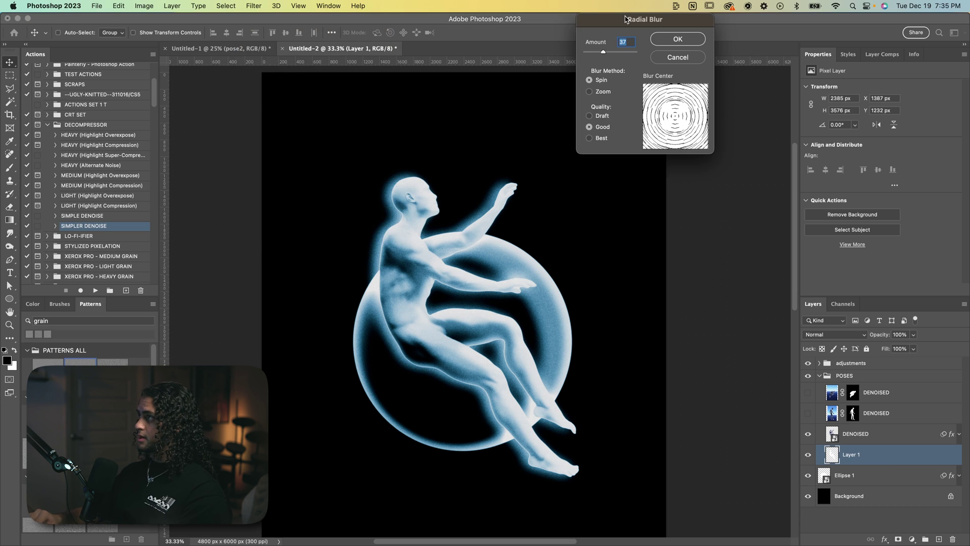
{"action": "left_click_drag", "start_coordinate": [626, 19], "coordinate": [629, 116]}
{"action": "left_click_drag", "start_coordinate": [607, 151], "coordinate": [647, 117]}
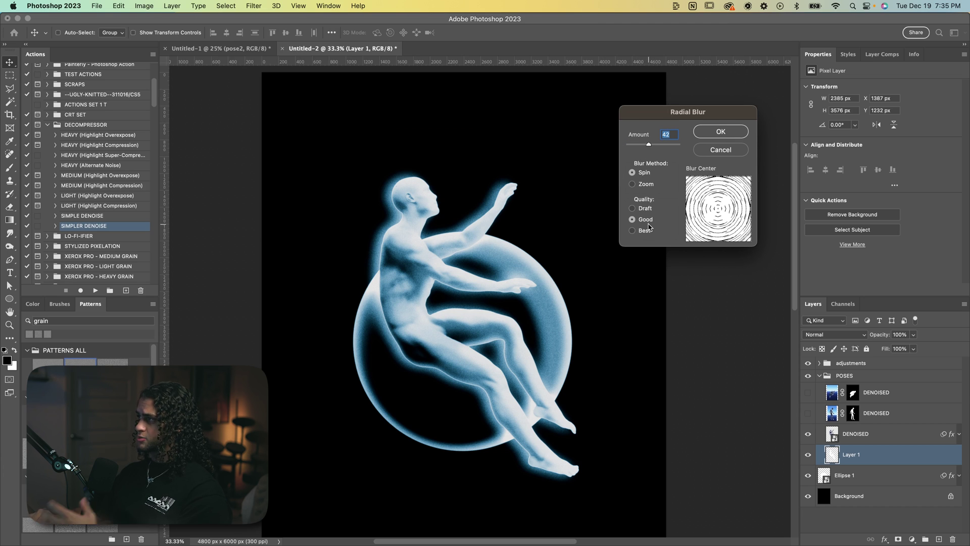
{"action": "left_click", "coordinate": [717, 131]}
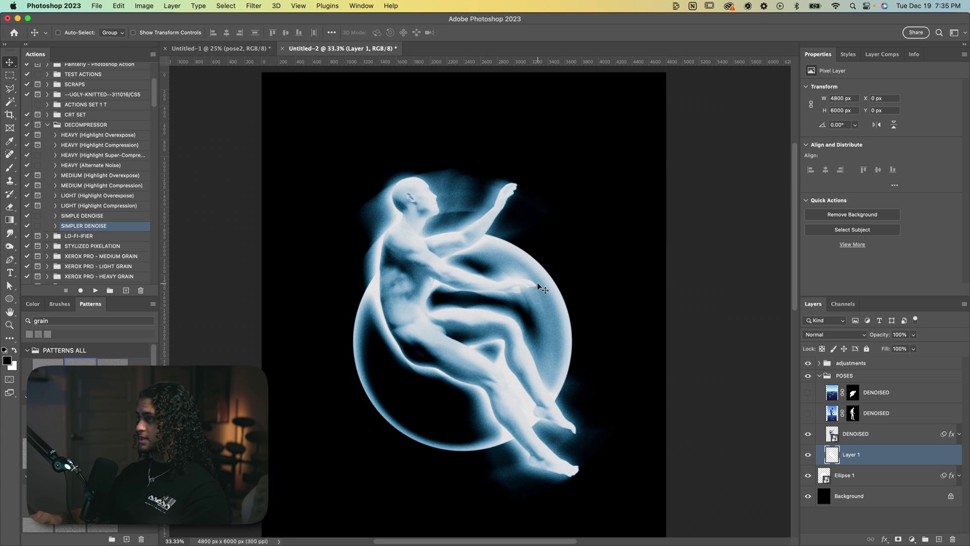
Add a mask to Layer 1 and paint out excess blur around the legs and between the head and raised arm with an 1100 px brush
{"action": "scroll", "coordinate": [538, 281], "scroll_direction": "down", "scroll_amount": 2}
{"action": "scroll", "coordinate": [538, 282], "scroll_direction": "up", "scroll_amount": 3}
{"action": "scroll", "coordinate": [538, 281], "scroll_direction": "down", "scroll_amount": 2}
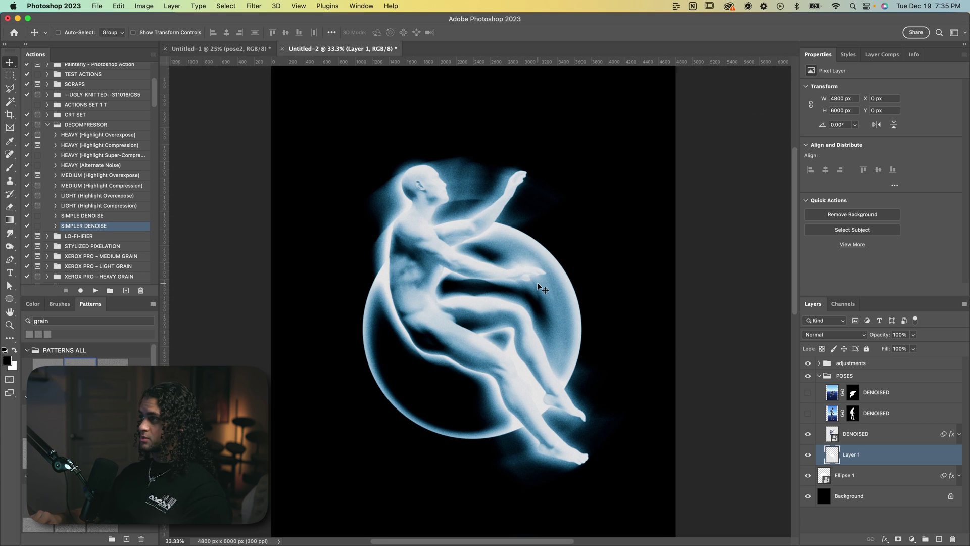
{"action": "scroll", "coordinate": [537, 282], "scroll_direction": "right", "scroll_amount": 1}
{"action": "scroll", "coordinate": [537, 281], "scroll_direction": "up", "scroll_amount": 1}
{"action": "scroll", "coordinate": [537, 284], "scroll_direction": "right", "scroll_amount": 1}
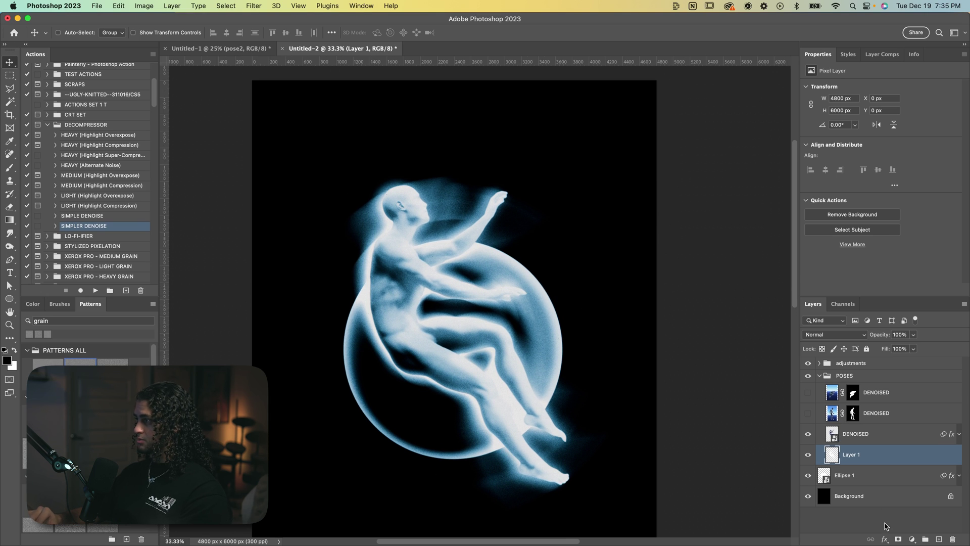
{"action": "left_click", "coordinate": [895, 539]}
{"action": "key", "text": "b"}
{"action": "key", "text": "bracketright"}
{"action": "key", "text": "bracketright"}
{"action": "key", "text": "bracketright"}
{"action": "mouse_move", "coordinate": [542, 371]}
{"action": "left_mouse_down"}
{"action": "mouse_move", "coordinate": [550, 201]}
{"action": "mouse_move", "coordinate": [551, 354]}
{"action": "mouse_move", "coordinate": [557, 291]}
{"action": "left_mouse_up"}
{"action": "key", "text": "bracketright"}
{"action": "key", "text": "bracketright"}
{"action": "key", "text": "bracketright"}
{"action": "key", "text": "bracketright"}
{"action": "left_click", "coordinate": [568, 419]}
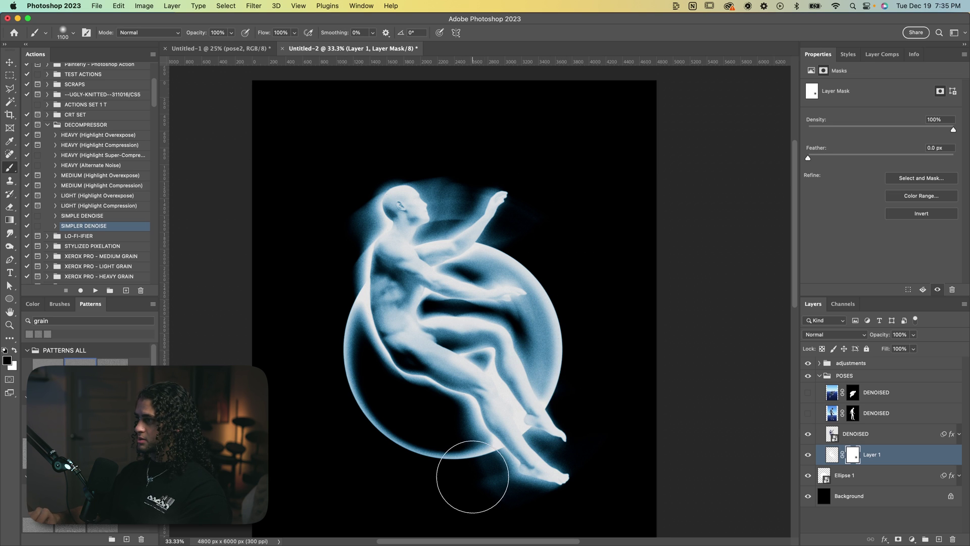
{"action": "mouse_move", "coordinate": [448, 164]}
{"action": "left_mouse_down"}
{"action": "mouse_move", "coordinate": [439, 183]}
{"action": "mouse_move", "coordinate": [481, 169]}
{"action": "mouse_move", "coordinate": [466, 221]}
{"action": "mouse_move", "coordinate": [455, 227]}
{"action": "mouse_move", "coordinate": [450, 218]}
{"action": "left_mouse_up"}
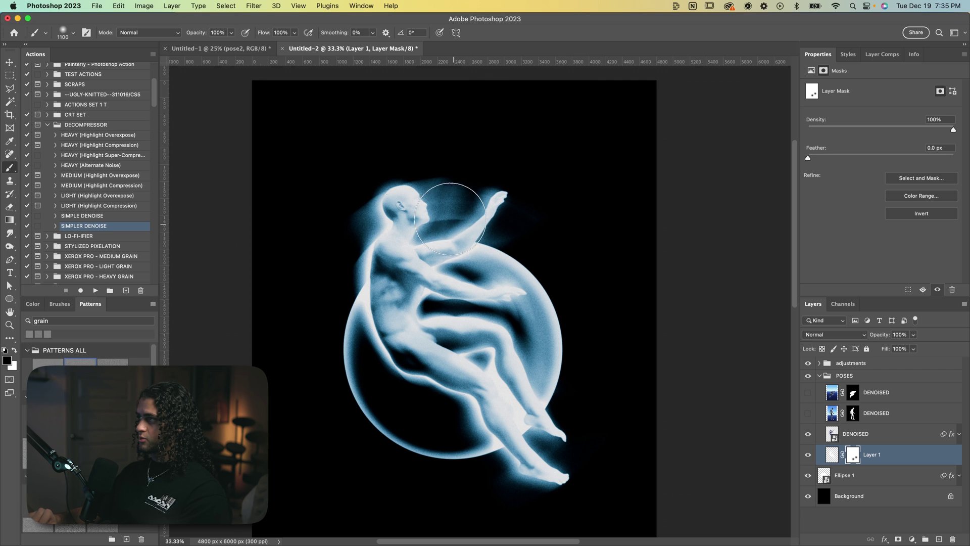
{"action": "key", "text": "v"}
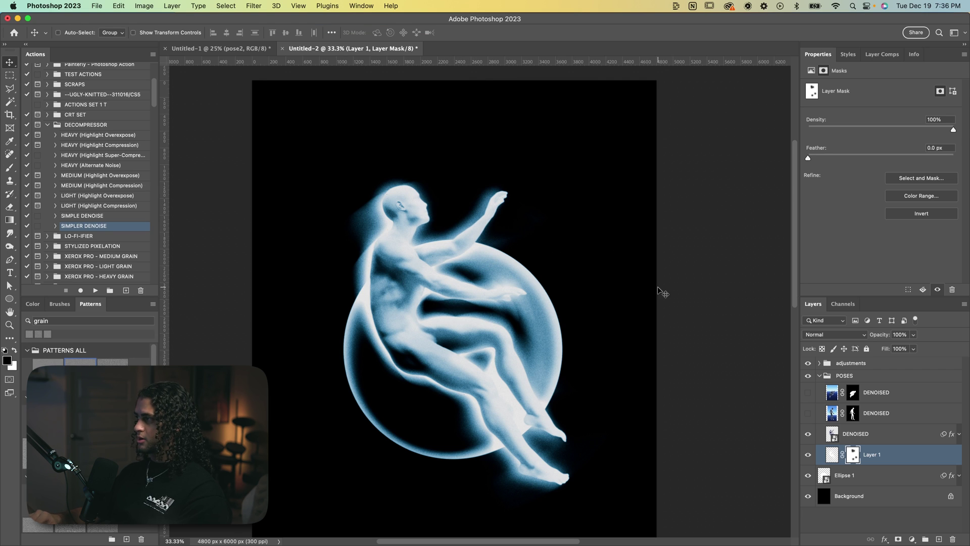
Reduce the opacity of the blurred Layer 1 to 85%
{"action": "left_click", "coordinate": [830, 455]}
{"action": "left_click", "coordinate": [913, 334]}
{"action": "left_click_drag", "start_coordinate": [915, 346], "coordinate": [910, 348]}
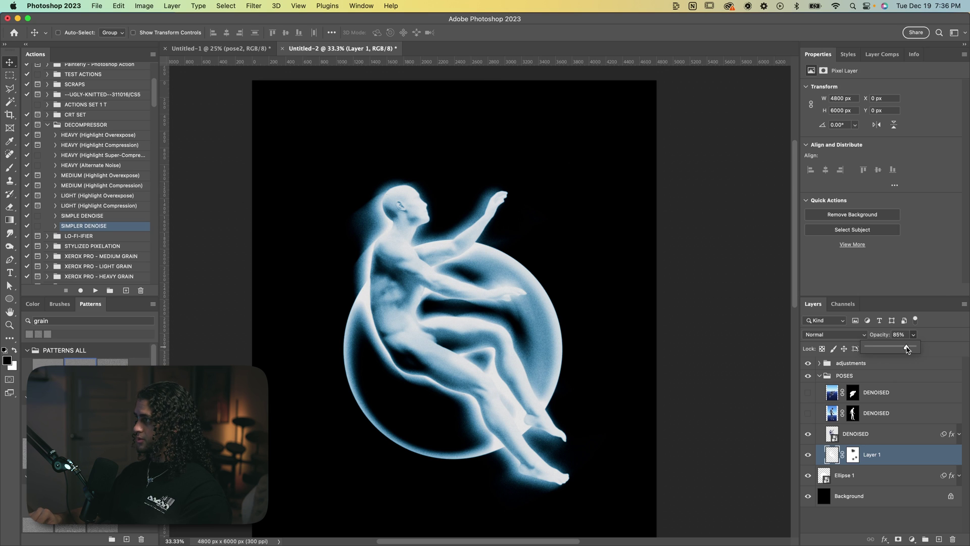
{"action": "scroll", "coordinate": [523, 354], "scroll_direction": "down", "scroll_amount": 2}
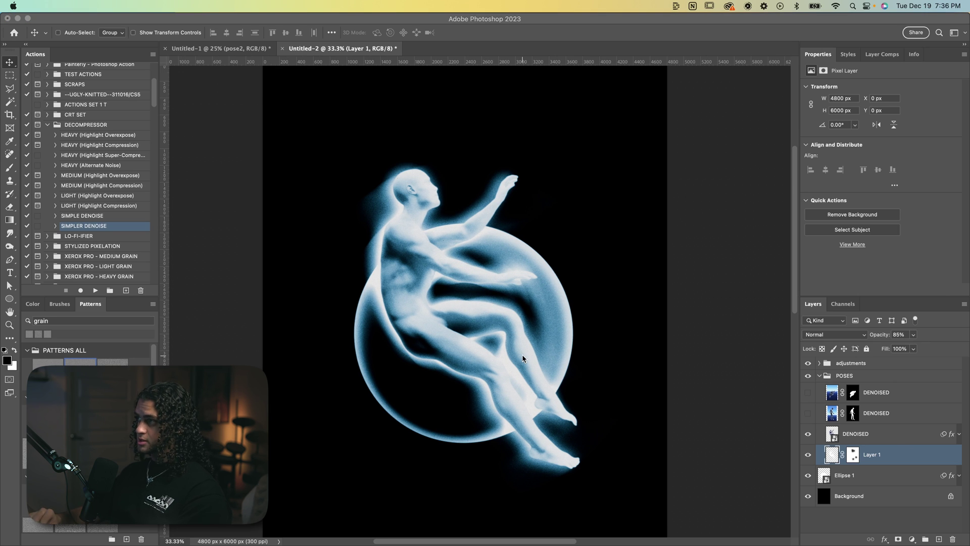
{"action": "scroll", "coordinate": [523, 354], "scroll_direction": "down", "scroll_amount": 3}
{"action": "scroll", "coordinate": [523, 354], "scroll_direction": "up", "scroll_amount": 4}
{"action": "key", "text": "super+Tab"}
{"action": "left_click", "coordinate": [523, 357]}
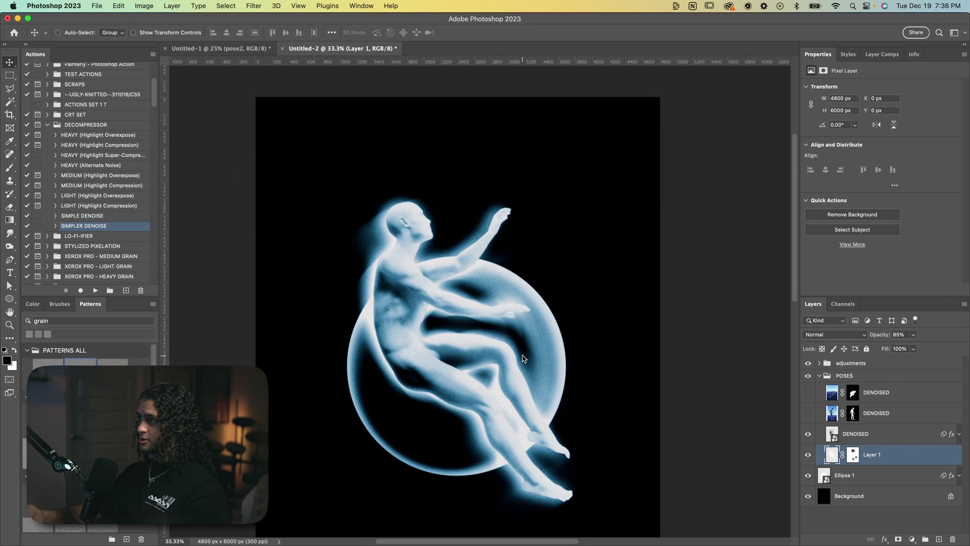
{"action": "scroll", "coordinate": [523, 358], "scroll_direction": "down", "scroll_amount": 2}
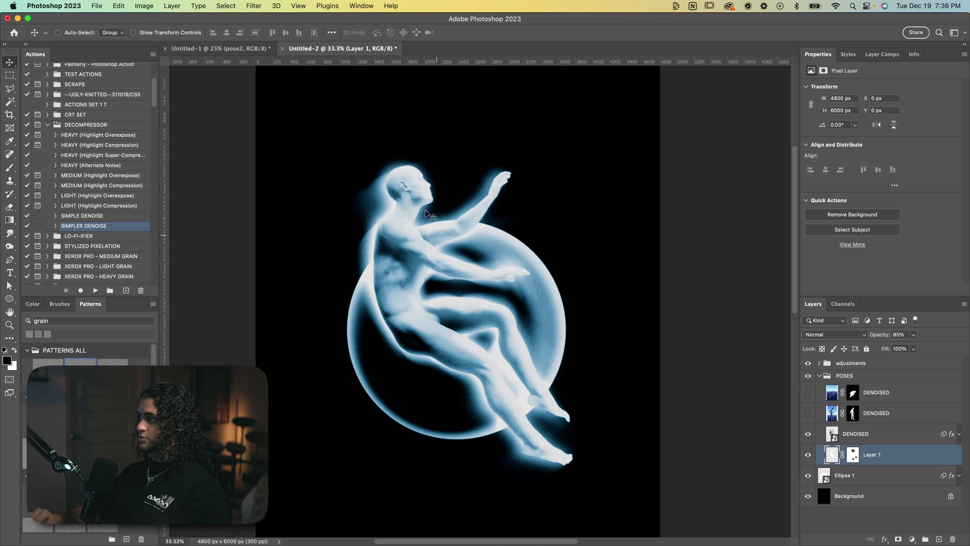
{"action": "scroll", "coordinate": [428, 283], "scroll_direction": "down", "scroll_amount": 1}
{"action": "scroll", "coordinate": [427, 279], "scroll_direction": "up", "scroll_amount": 1}
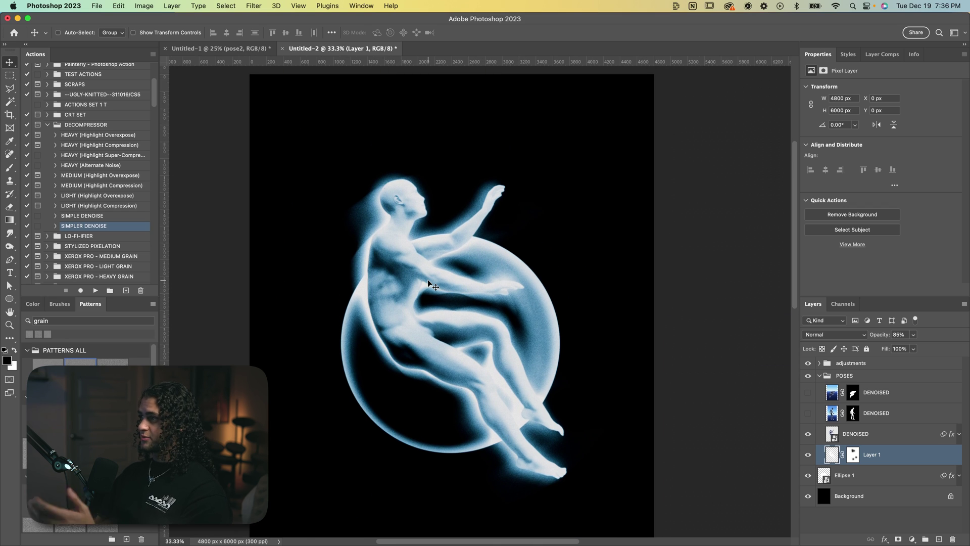
{"action": "scroll", "coordinate": [427, 279], "scroll_direction": "up", "scroll_amount": 2}
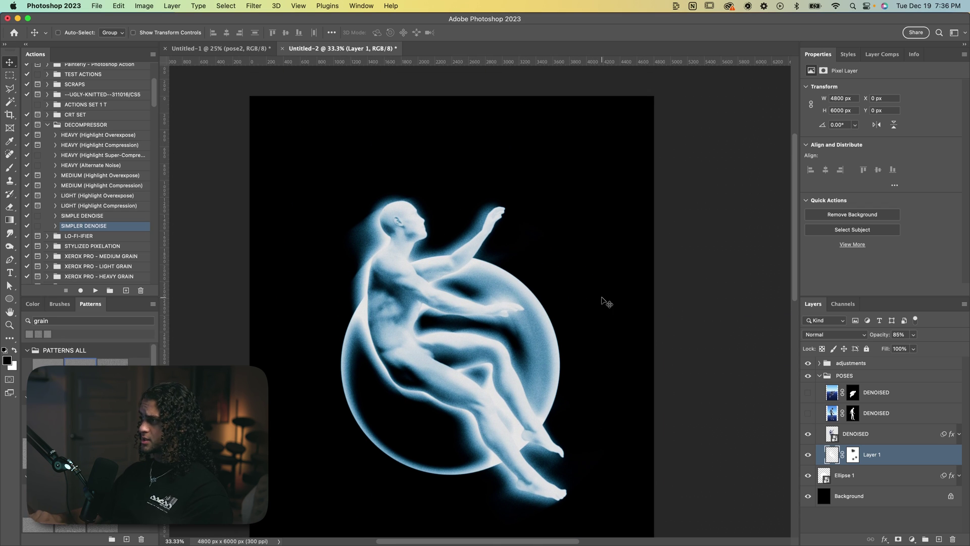
Add a white Color Overlay effect to the visible DENOISED figure layer
{"action": "left_click", "coordinate": [902, 437]}
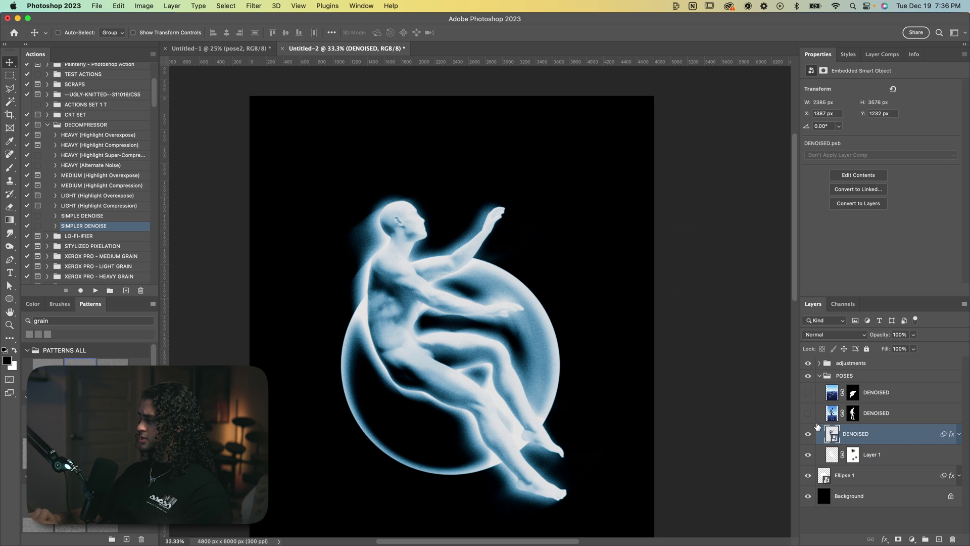
{"action": "double_click", "coordinate": [900, 434]}
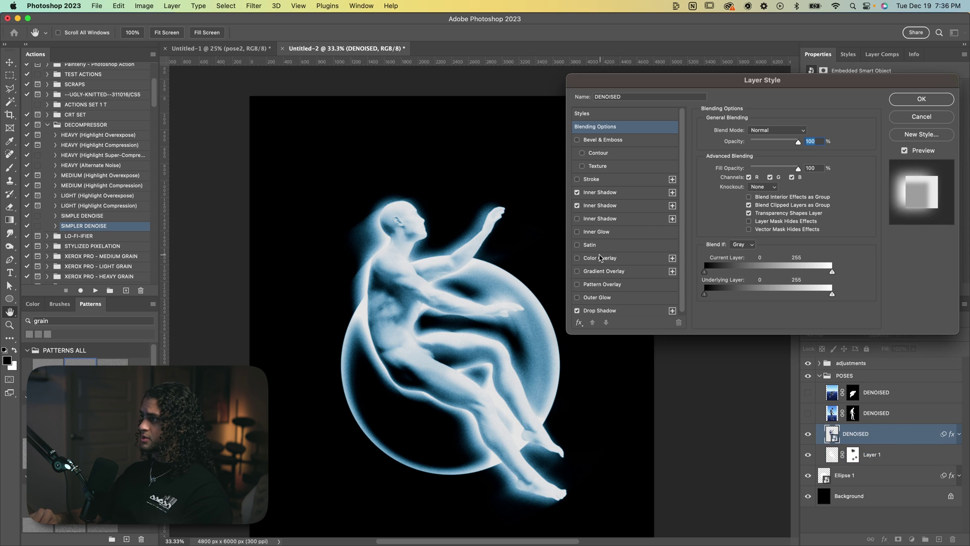
{"action": "left_click", "coordinate": [600, 258]}
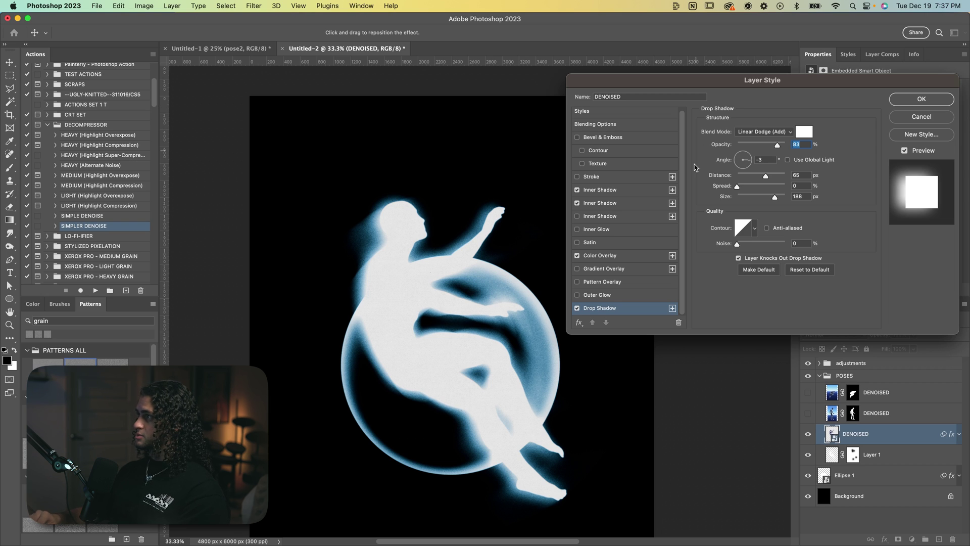
{"action": "left_click", "coordinate": [938, 101]}
Duplicate the visible DENOISED figure layer, turn off all layer effects on the upper copy, and collapse its effects list
{"action": "key", "text": "super+j"}
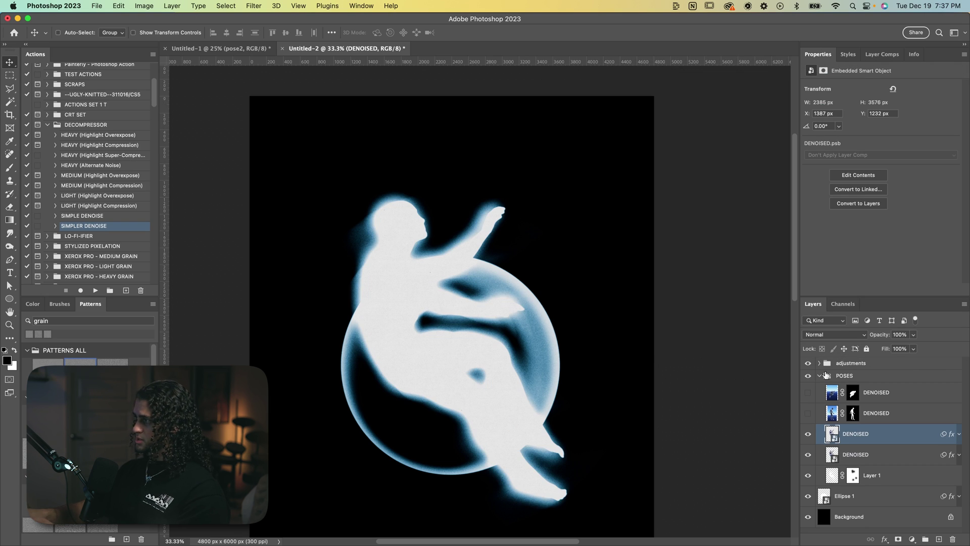
{"action": "left_click", "coordinate": [959, 435]}
{"action": "scroll", "coordinate": [869, 424], "scroll_direction": "down", "scroll_amount": 3}
{"action": "left_click", "coordinate": [845, 408]}
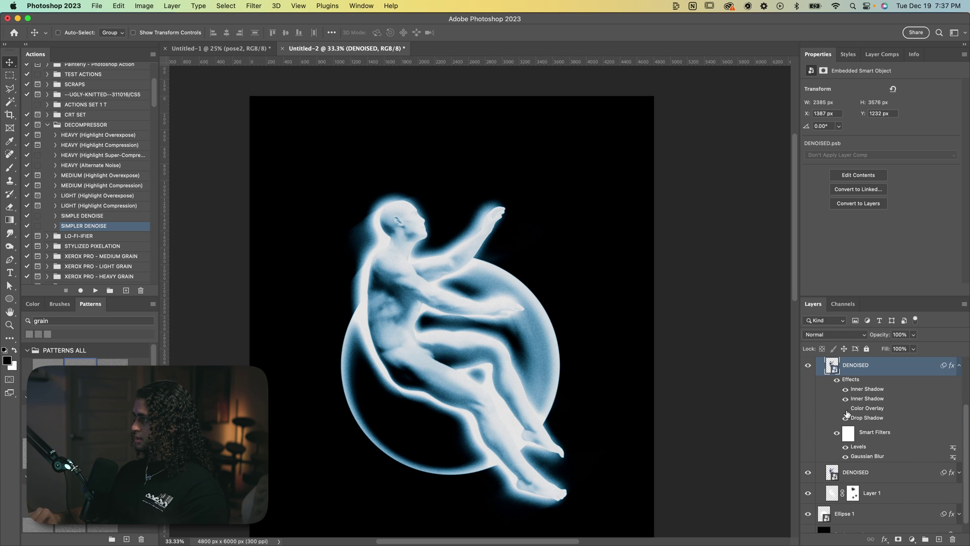
{"action": "left_click", "coordinate": [836, 382]}
{"action": "left_click", "coordinate": [958, 365]}
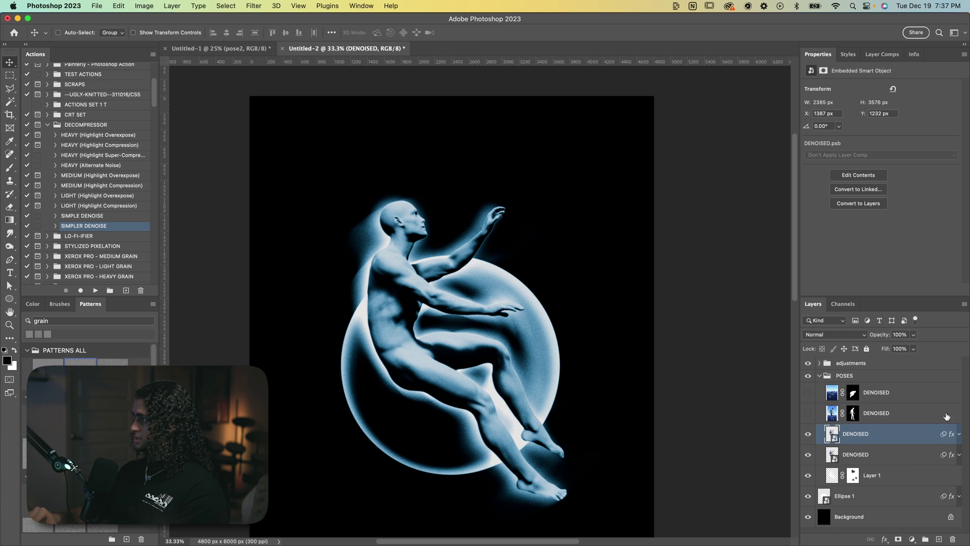
Add an inverted black mask to the upper figure copy and paint white over parts of the body with a 1200 px brush
{"action": "left_click", "coordinate": [898, 539]}
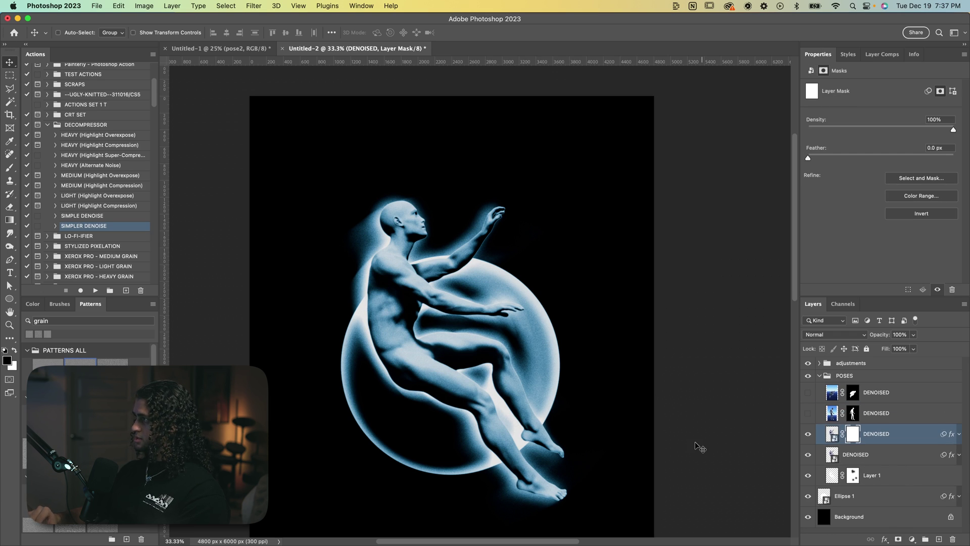
{"action": "key", "text": "super+i"}
{"action": "key", "text": "b"}
{"action": "key", "text": "x"}
{"action": "mouse_move", "coordinate": [351, 324]}
{"action": "left_mouse_down"}
{"action": "mouse_move", "coordinate": [353, 278]}
{"action": "mouse_move", "coordinate": [381, 235]}
{"action": "mouse_move", "coordinate": [369, 259]}
{"action": "mouse_move", "coordinate": [511, 347]}
{"action": "mouse_move", "coordinate": [511, 360]}
{"action": "mouse_move", "coordinate": [399, 412]}
{"action": "mouse_move", "coordinate": [475, 460]}
{"action": "left_mouse_up"}
{"action": "left_click", "coordinate": [484, 254]}
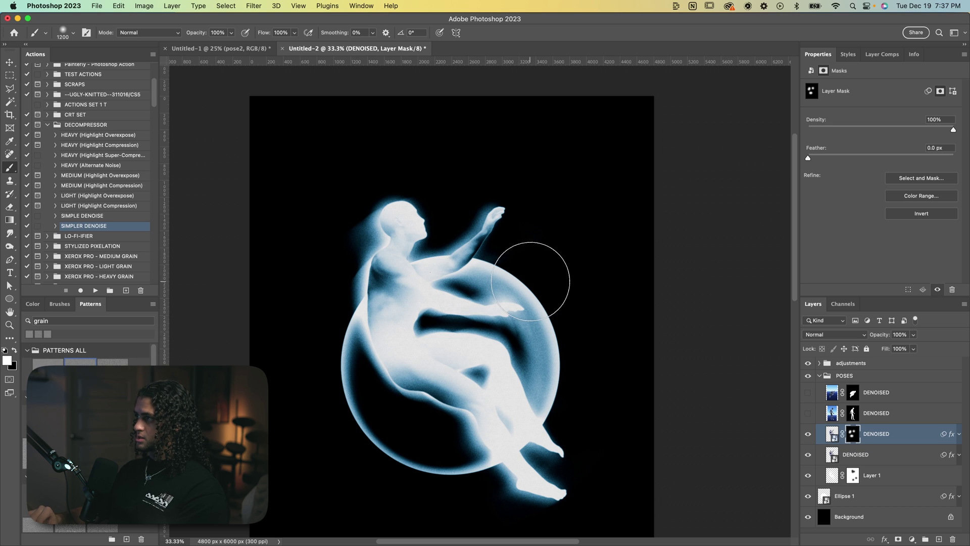
Reveal more shading on the figure's torso, arm and legs by painting the copy's mask with a 700 px brush at 30% opacity
{"action": "key", "text": "bracketleft"}
{"action": "key", "text": "bracketleft"}
{"action": "key", "text": "bracketleft"}
{"action": "key", "text": "bracketleft"}
{"action": "key", "text": "bracketleft"}
{"action": "key", "text": "bracketleft"}
{"action": "key", "text": "bracketleft"}
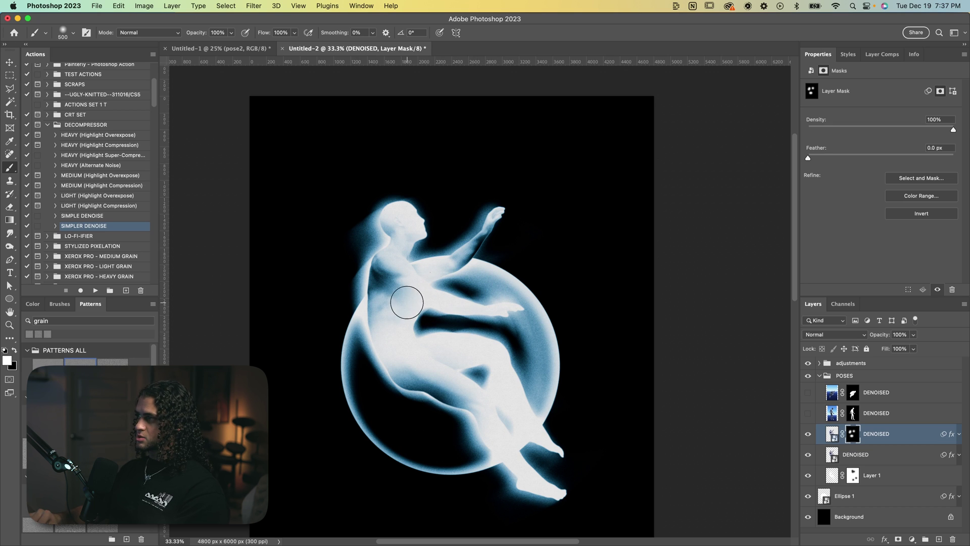
{"action": "key", "text": "bracketright"}
{"action": "key", "text": "bracketright"}
{"action": "left_click_drag", "start_coordinate": [419, 306], "coordinate": [441, 307]}
{"action": "key", "text": "super+z"}
{"action": "key", "text": "3"}
{"action": "left_click", "coordinate": [434, 308]}
{"action": "left_click", "coordinate": [421, 306]}
{"action": "left_click", "coordinate": [420, 307]}
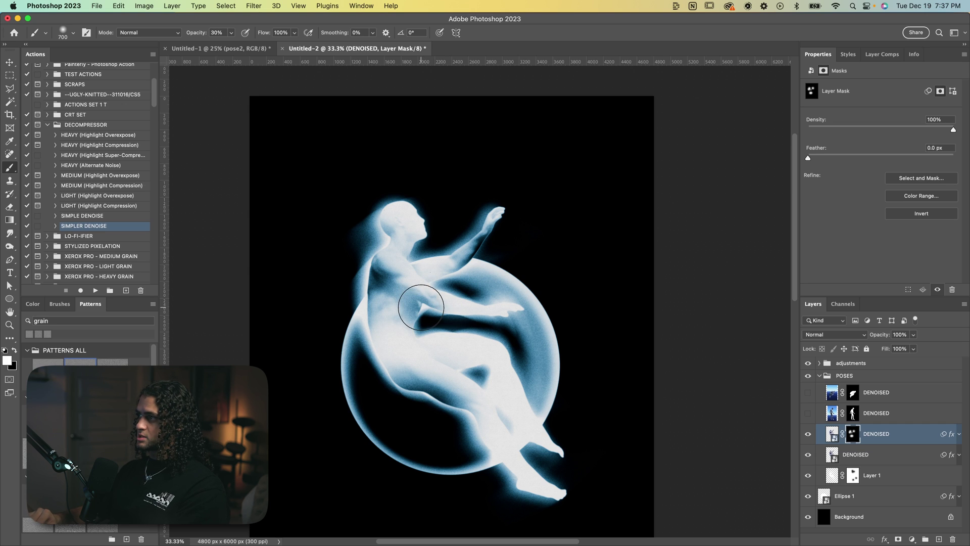
{"action": "left_click", "coordinate": [430, 297]}
{"action": "mouse_move", "coordinate": [420, 261]}
{"action": "left_mouse_down"}
{"action": "mouse_move", "coordinate": [519, 378]}
{"action": "mouse_move", "coordinate": [469, 371]}
{"action": "mouse_move", "coordinate": [507, 389]}
{"action": "left_mouse_up"}
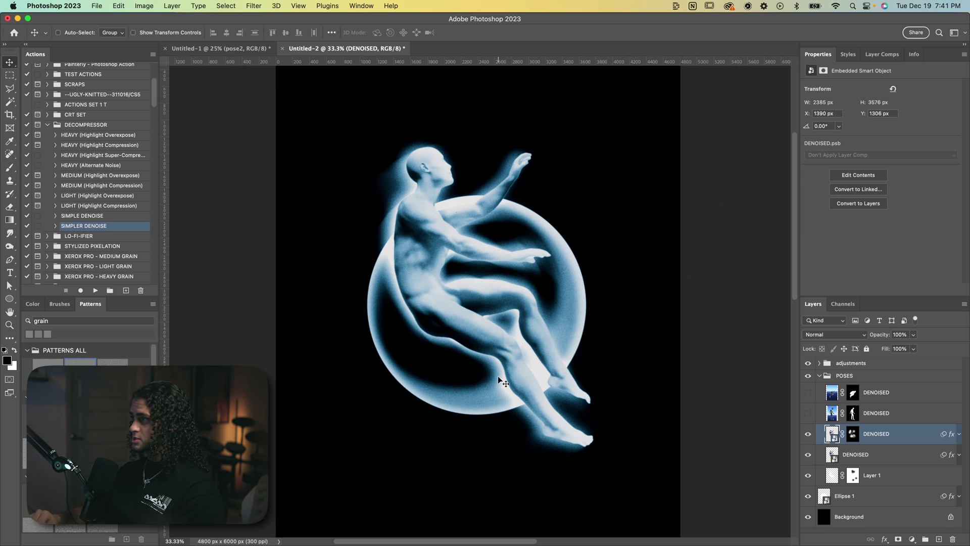
Switch to Finder, look through the flare folders, and select the five Big Star PNG files in the AURA BODY folder
{"action": "scroll", "coordinate": [499, 375], "scroll_direction": "up", "scroll_amount": 2}
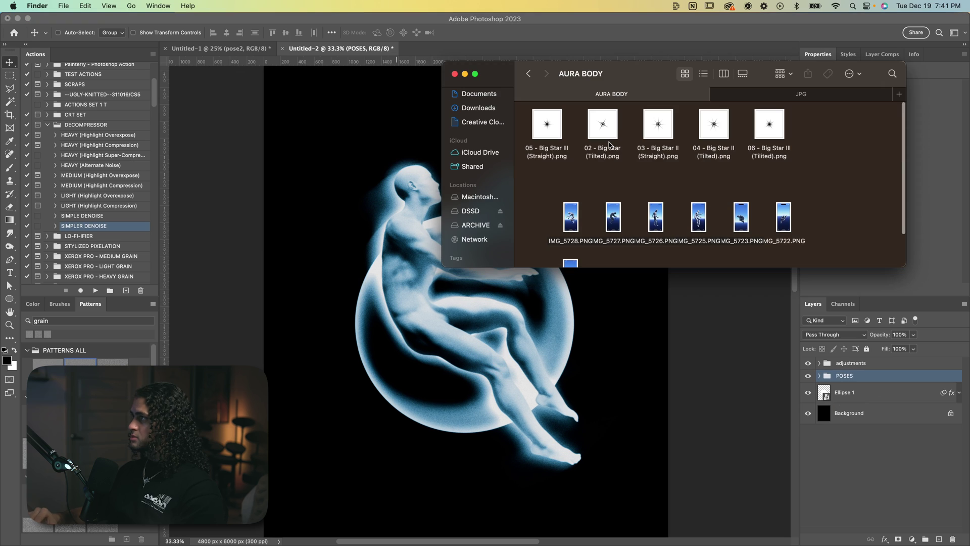
{"action": "left_click_drag", "start_coordinate": [622, 86], "coordinate": [650, 93]}
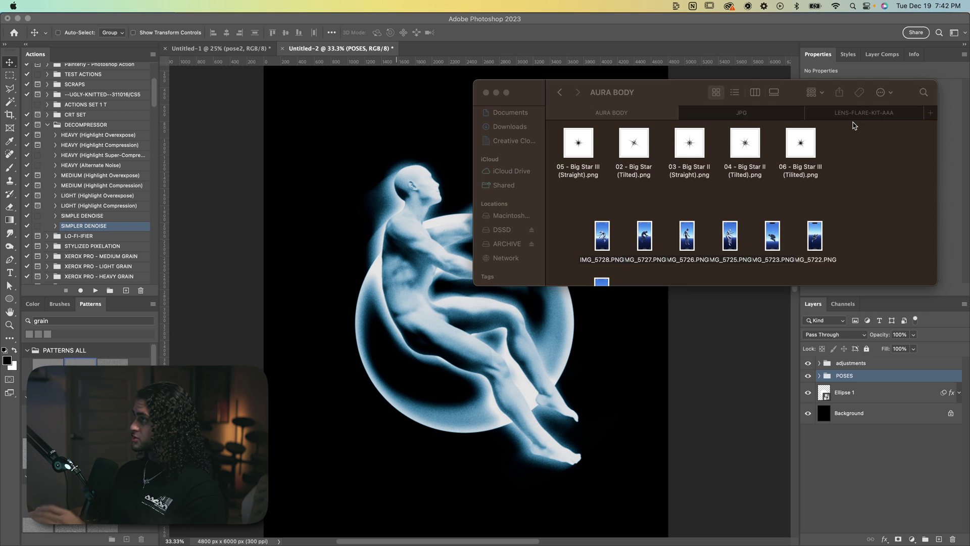
{"action": "left_click", "coordinate": [854, 116]}
{"action": "scroll", "coordinate": [697, 185], "scroll_direction": "up", "scroll_amount": 3}
{"action": "scroll", "coordinate": [696, 184], "scroll_direction": "down", "scroll_amount": 3}
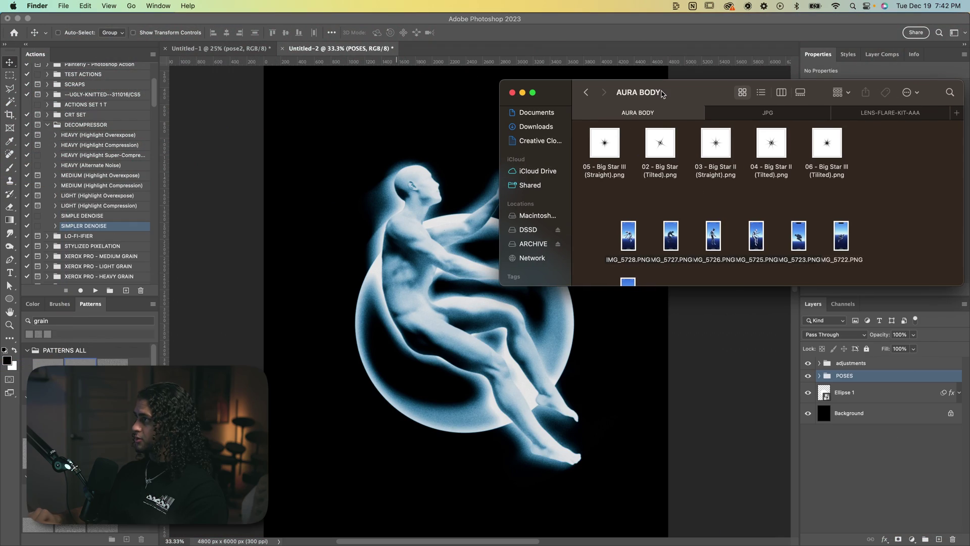
{"action": "left_click_drag", "start_coordinate": [847, 198], "coordinate": [581, 149]}
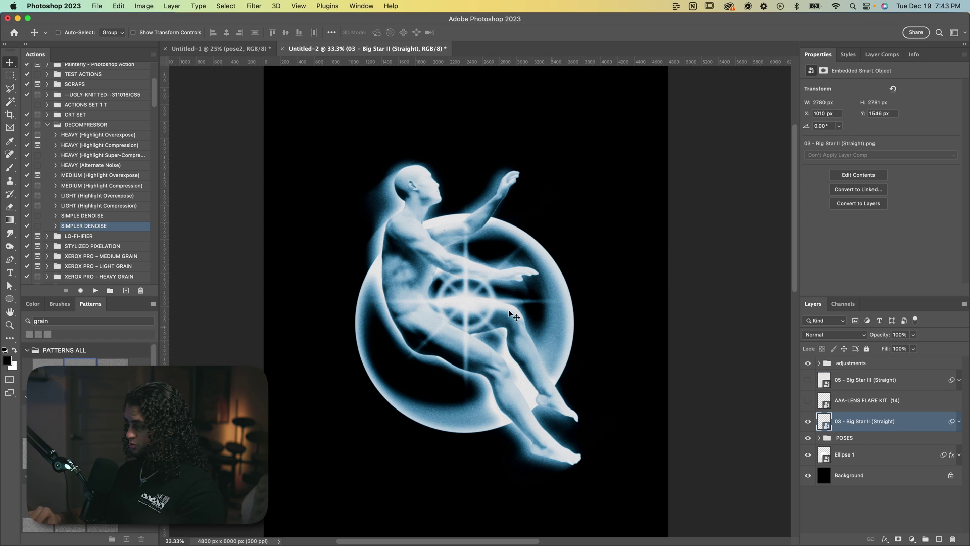
Place the star flare images in the Photoshop poster and position 03 - Big Star II (Straight) over the figure's abdomen
{"action": "left_click_drag", "start_coordinate": [508, 309], "coordinate": [449, 301]}
{"action": "key", "text": "super+equal"}
{"action": "left_click_drag", "start_coordinate": [519, 309], "coordinate": [518, 318]}
{"action": "key", "text": "super+minus"}
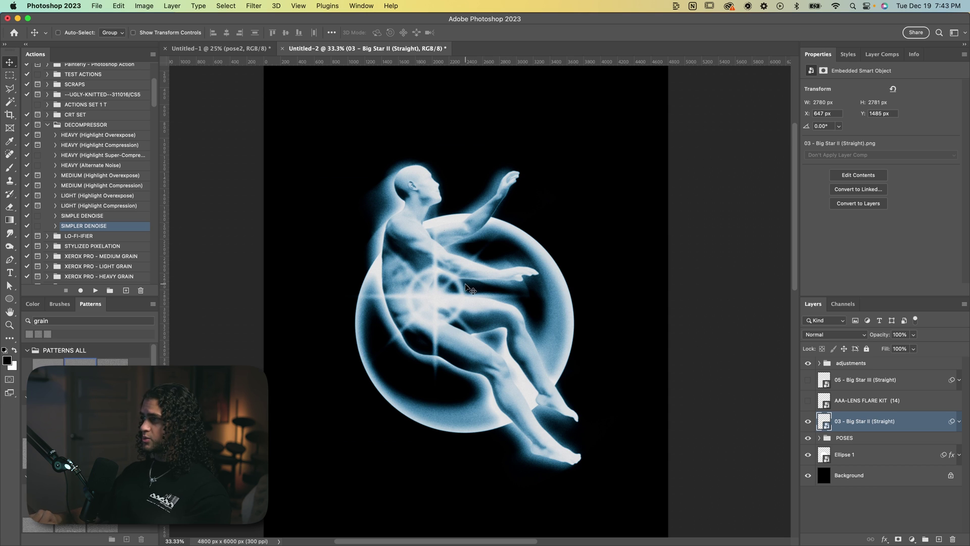
{"action": "left_click_drag", "start_coordinate": [464, 283], "coordinate": [465, 302]}
{"action": "left_click", "coordinate": [808, 363]}
{"action": "left_click_drag", "start_coordinate": [581, 309], "coordinate": [445, 273]}
Hide the 03 - Big Star II flare, show 05 - Big Star III (Straight), and move it between the figure's forearm and thighs
{"action": "left_click", "coordinate": [807, 421]}
{"action": "left_click", "coordinate": [807, 400]}
{"action": "left_click", "coordinate": [807, 401]}
{"action": "left_click", "coordinate": [807, 380]}
{"action": "left_click", "coordinate": [854, 381]}
{"action": "mouse_move", "coordinate": [469, 308]}
{"action": "left_mouse_down"}
{"action": "mouse_move", "coordinate": [434, 294]}
{"action": "mouse_move", "coordinate": [464, 297]}
{"action": "left_mouse_up"}
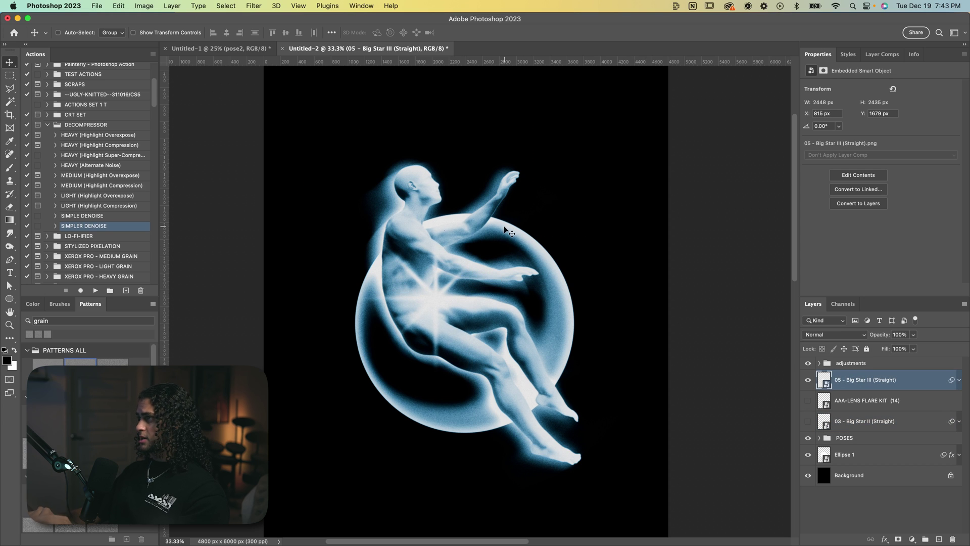
{"action": "mouse_move", "coordinate": [487, 265]}
{"action": "left_mouse_down"}
{"action": "mouse_move", "coordinate": [479, 250]}
{"action": "mouse_move", "coordinate": [508, 256]}
{"action": "mouse_move", "coordinate": [500, 265]}
{"action": "left_mouse_up"}
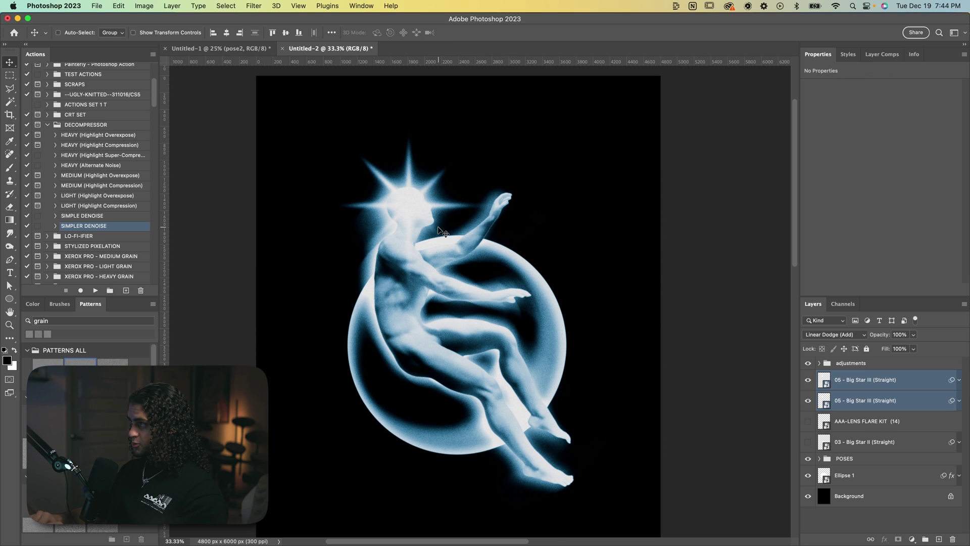
Position two copies of the 05 - Big Star III (Straight) flare over the figure's head
{"action": "mouse_move", "coordinate": [438, 227]}
{"action": "left_mouse_down"}
{"action": "mouse_move", "coordinate": [444, 234]}
{"action": "mouse_move", "coordinate": [440, 227]}
{"action": "left_mouse_up"}
{"action": "key", "text": "super+minus"}
{"action": "key", "text": "super+minus"}
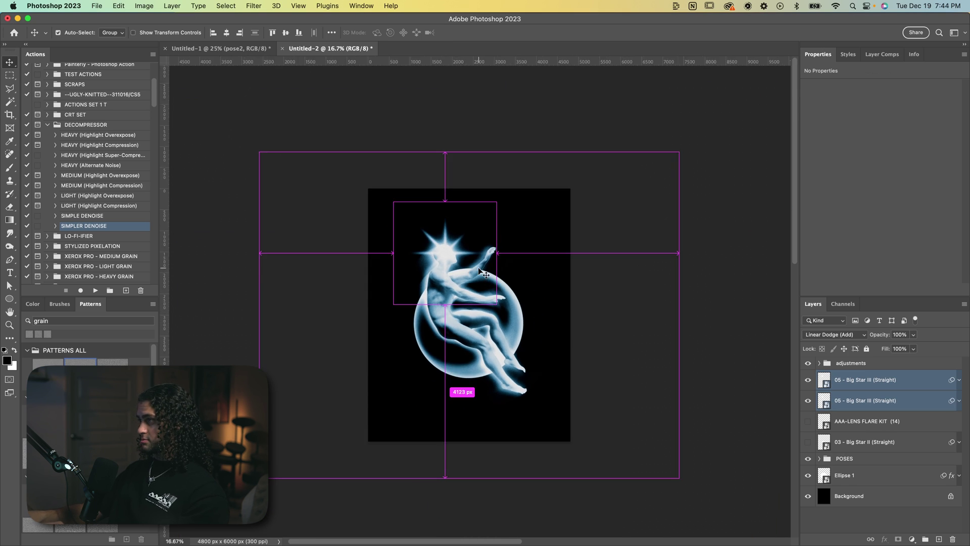
{"action": "key", "text": "super+plus"}
{"action": "key", "text": "super+plus"}
{"action": "left_click_drag", "start_coordinate": [479, 268], "coordinate": [479, 273]}
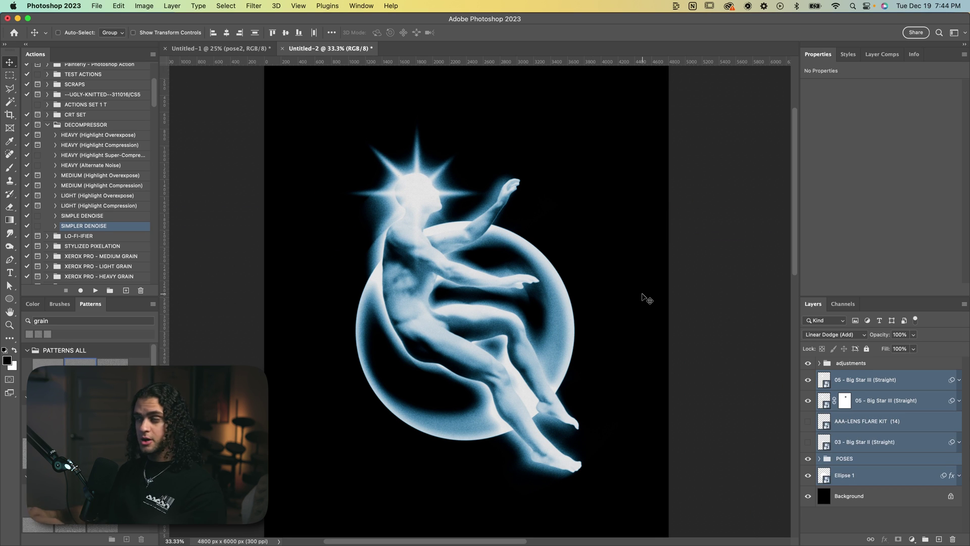
{"action": "scroll", "coordinate": [647, 298], "scroll_direction": "down", "scroll_amount": 1}
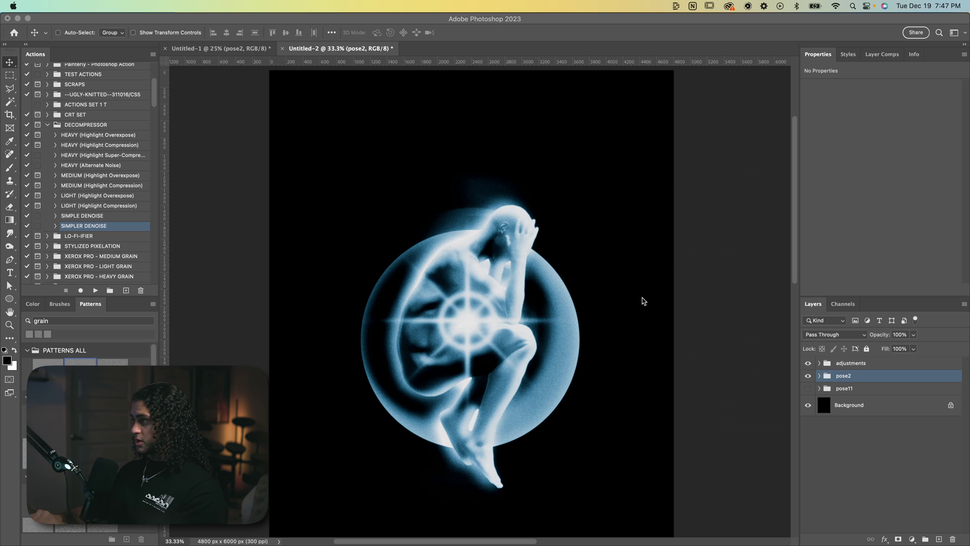
Try combining both poses in one composition by showing the pose2 and pose11 groups together and moving each one apart
{"action": "key", "text": "super+minus"}
{"action": "key", "text": "super+plus"}
{"action": "left_click", "coordinate": [808, 376]}
{"action": "left_click", "coordinate": [808, 376]}
{"action": "left_click_drag", "start_coordinate": [548, 385], "coordinate": [469, 253]}
{"action": "left_click", "coordinate": [844, 388]}
{"action": "left_click", "coordinate": [807, 388]}
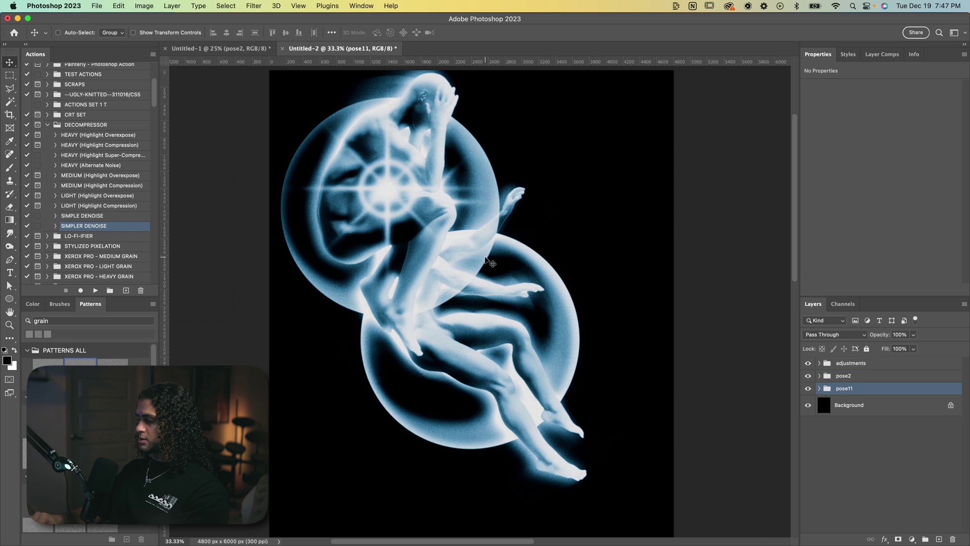
{"action": "left_click_drag", "start_coordinate": [504, 360], "coordinate": [580, 304]}
{"action": "mouse_move", "coordinate": [578, 372]}
{"action": "left_mouse_down"}
{"action": "mouse_move", "coordinate": [577, 385]}
{"action": "mouse_move", "coordinate": [576, 369]}
{"action": "left_mouse_up"}
{"action": "key", "text": "super+minus"}
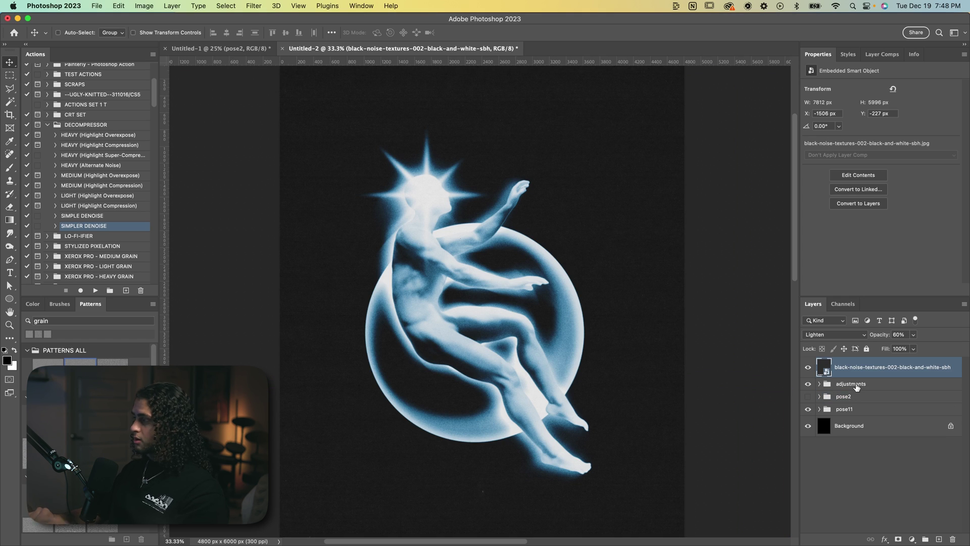
Compare the pose11 and pose2 artworks by alternating the groups' visibility, leaving only pose2 shown
{"action": "left_click", "coordinate": [808, 409]}
{"action": "left_click", "coordinate": [808, 396]}
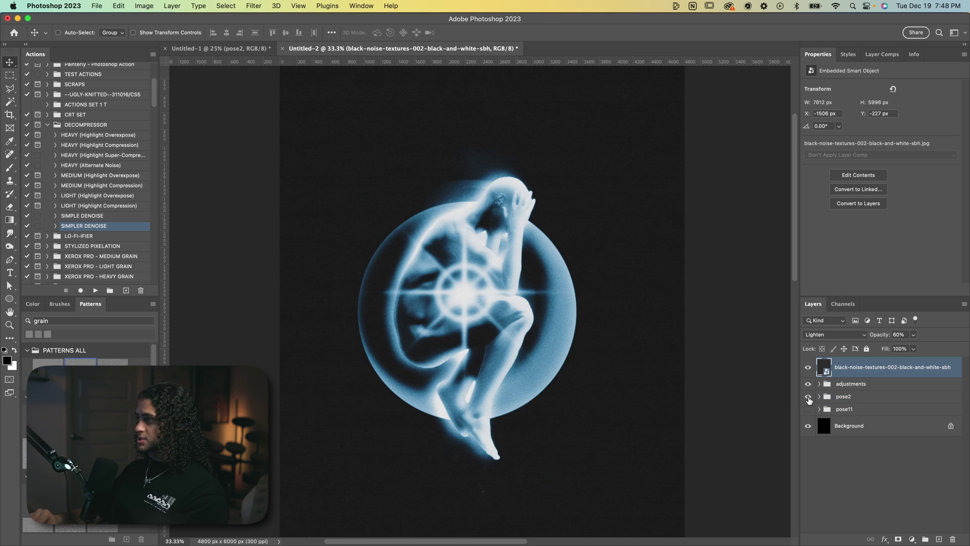
{"action": "left_click", "coordinate": [807, 397]}
{"action": "left_click", "coordinate": [807, 410]}
{"action": "left_click", "coordinate": [807, 409]}
{"action": "left_click", "coordinate": [808, 397]}
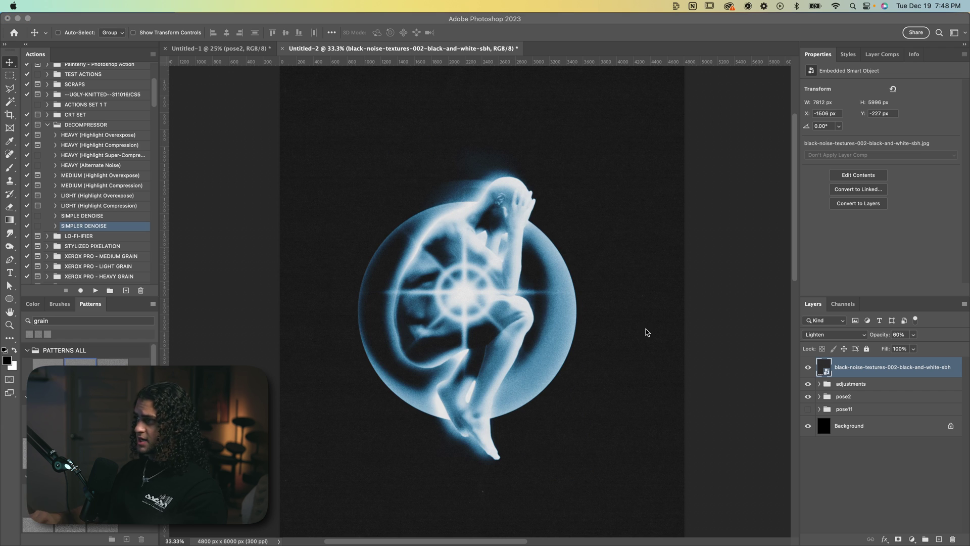